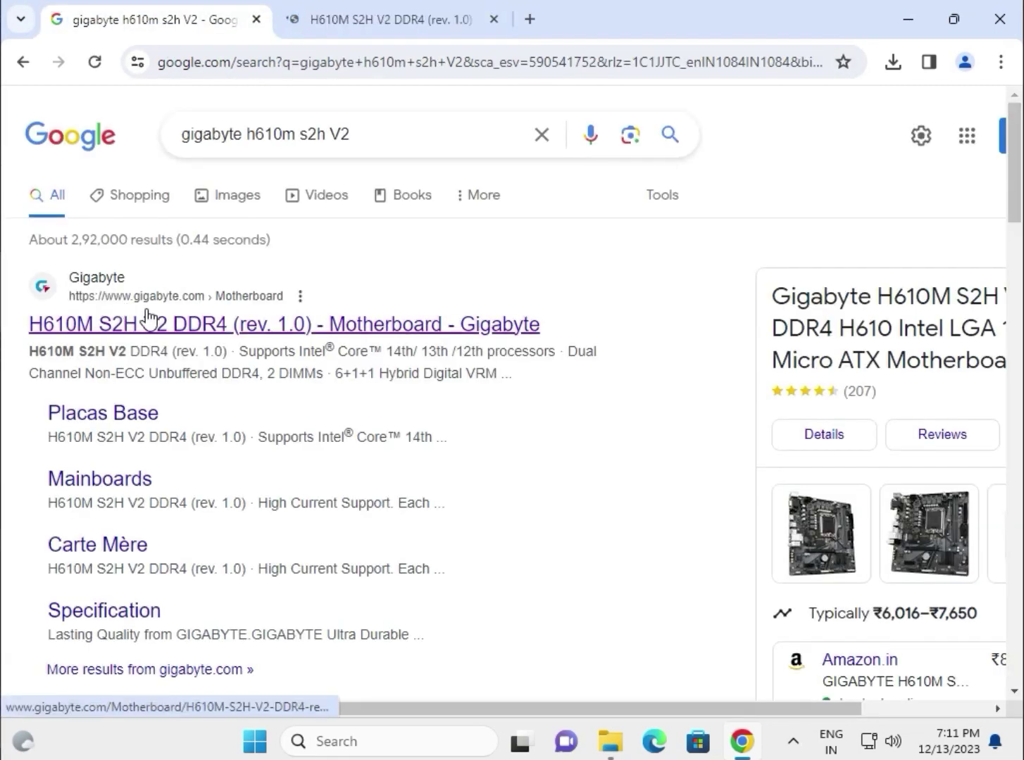
- Switch Chrome to the tab holding the Gigabyte H610M S2H V2 DDR4 product page
left_click(396, 24)
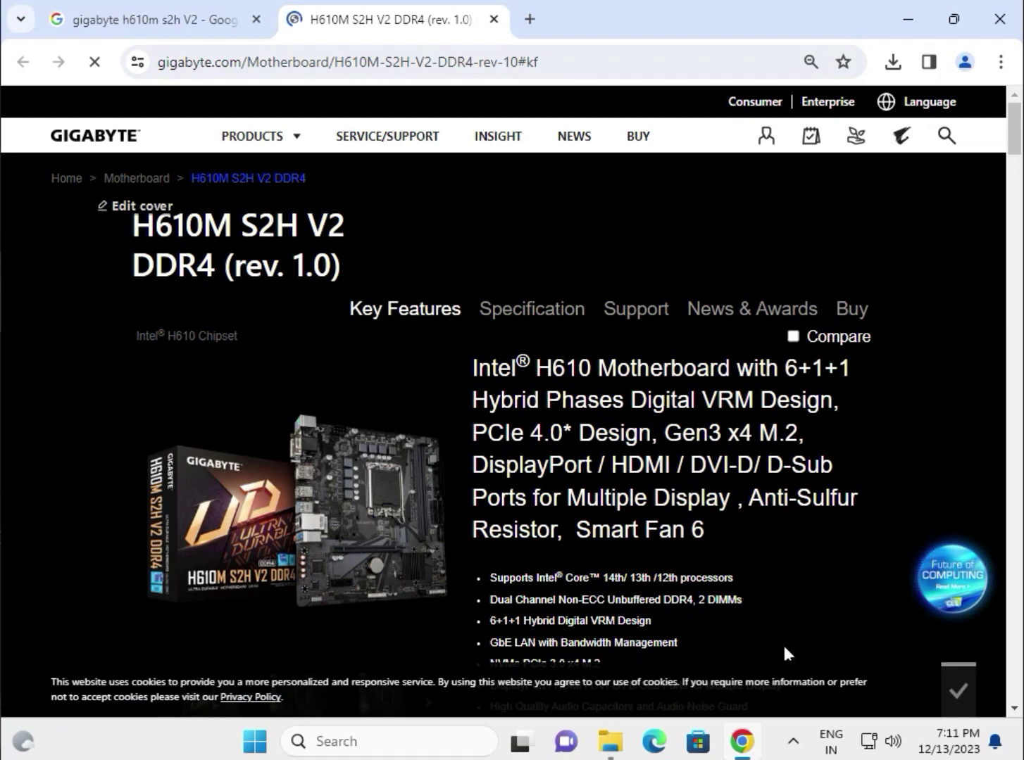
- Filter the Support downloads to Windows 11 64bit and expand the VGA and Audio driver lists
left_click(621, 314)
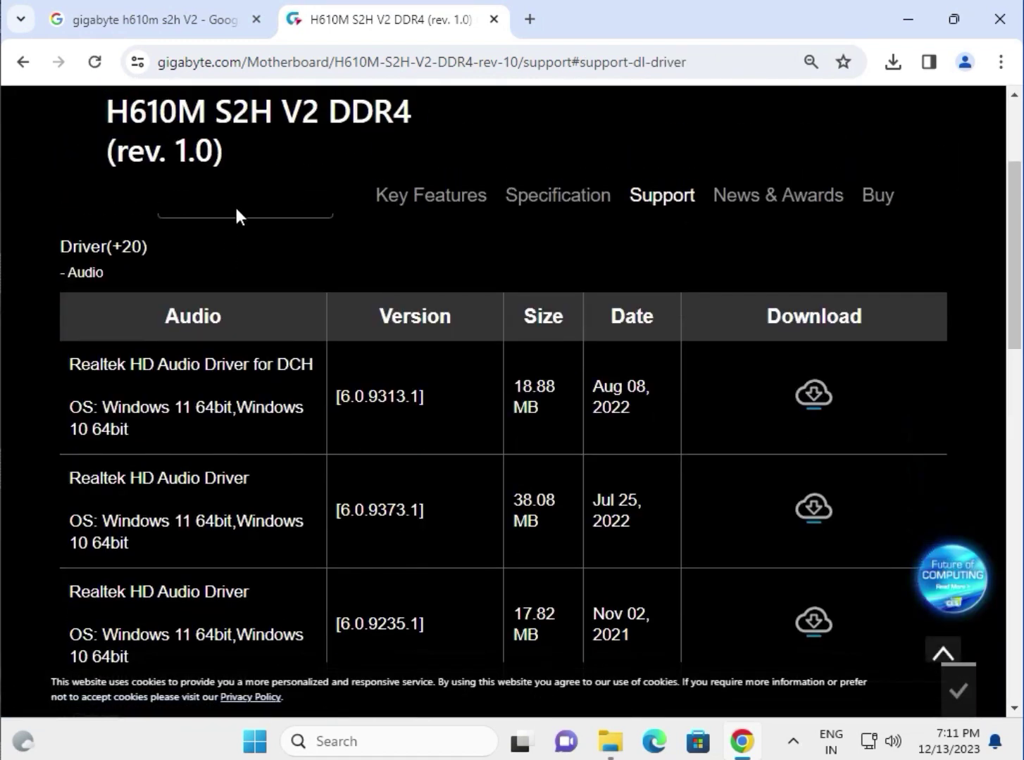
left_click(243, 308)
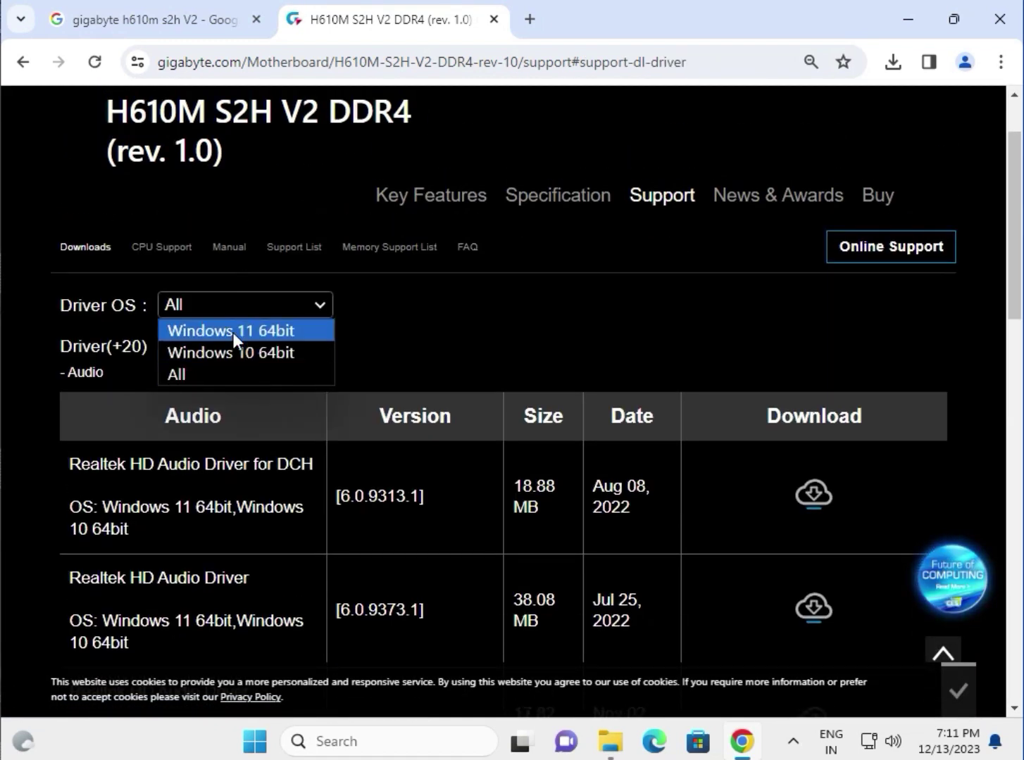
left_click(231, 329)
scroll(250, 355, "down", 1)
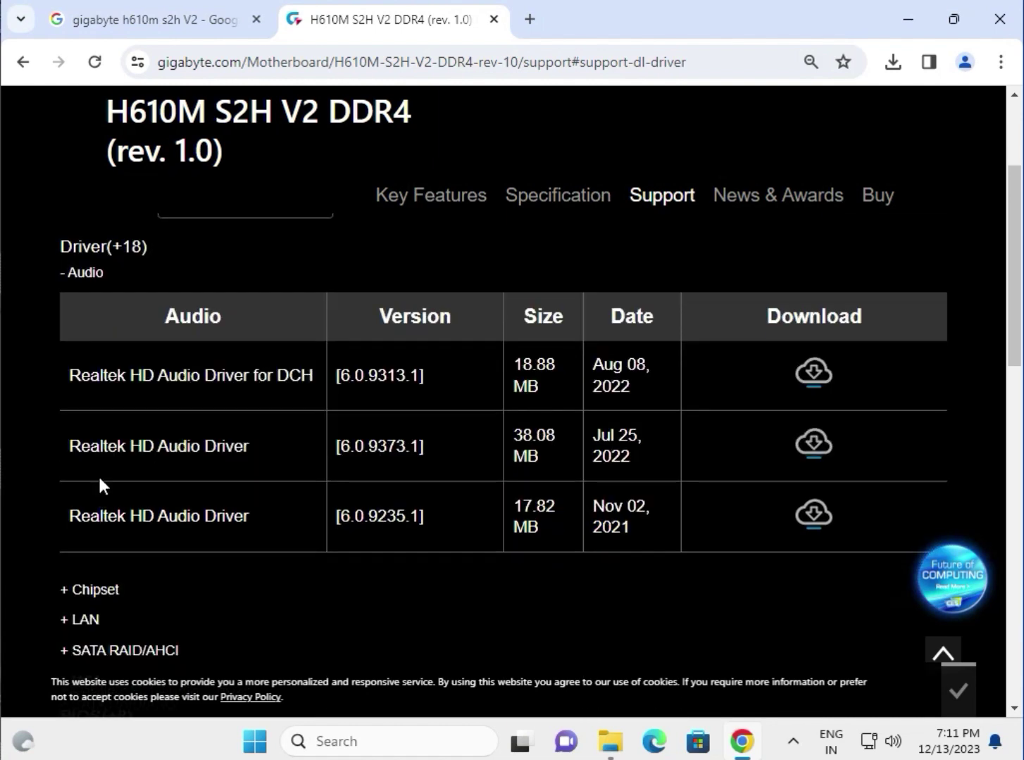
scroll(99, 480, "up", 1)
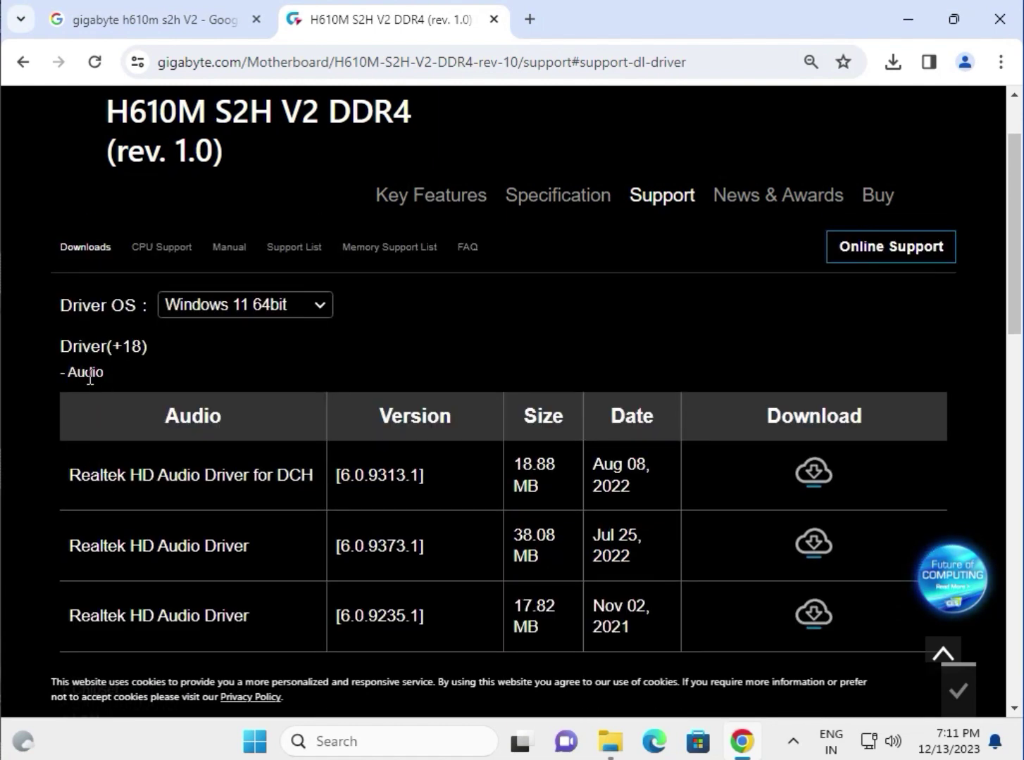
left_click_drag(74, 373, 107, 373)
scroll(222, 400, "down", 1)
scroll(223, 400, "down", 2)
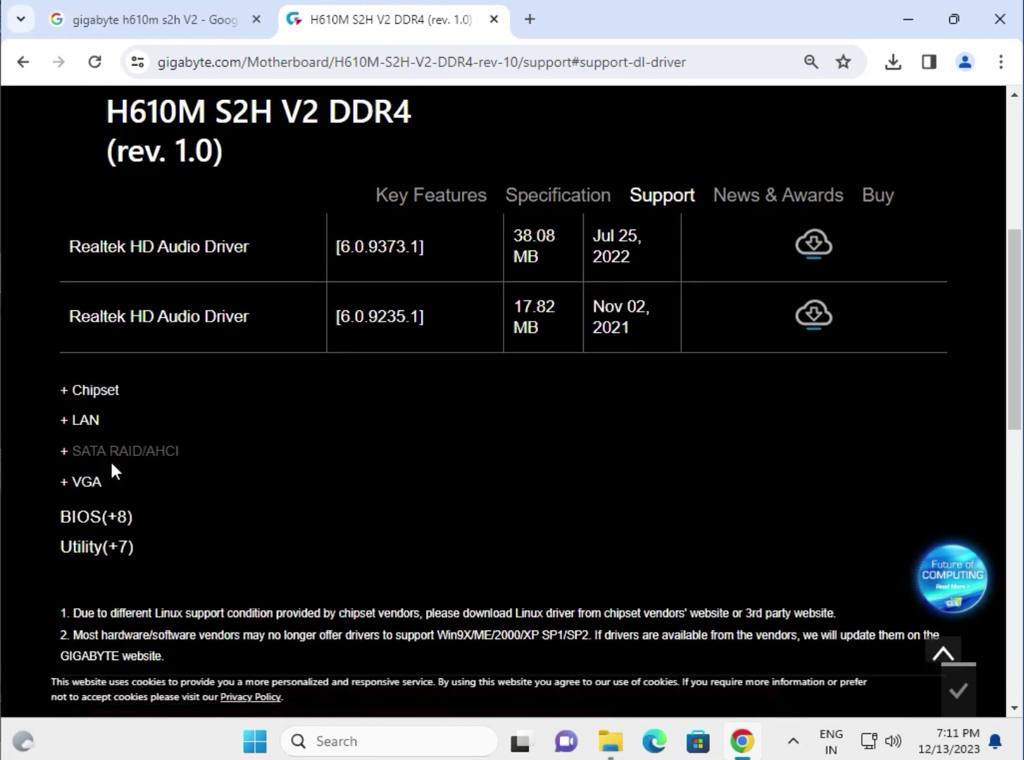
left_click(95, 484)
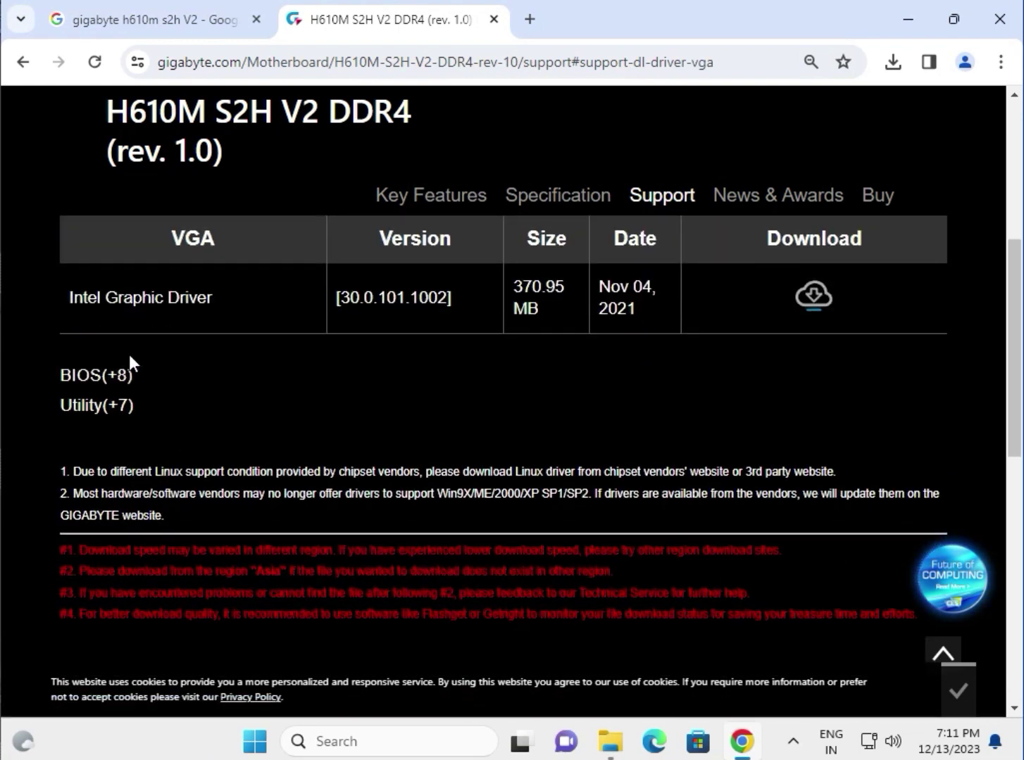
left_click_drag(216, 298, 75, 297)
scroll(212, 379, "up", 5)
left_click(83, 475)
scroll(608, 442, "down", 1)
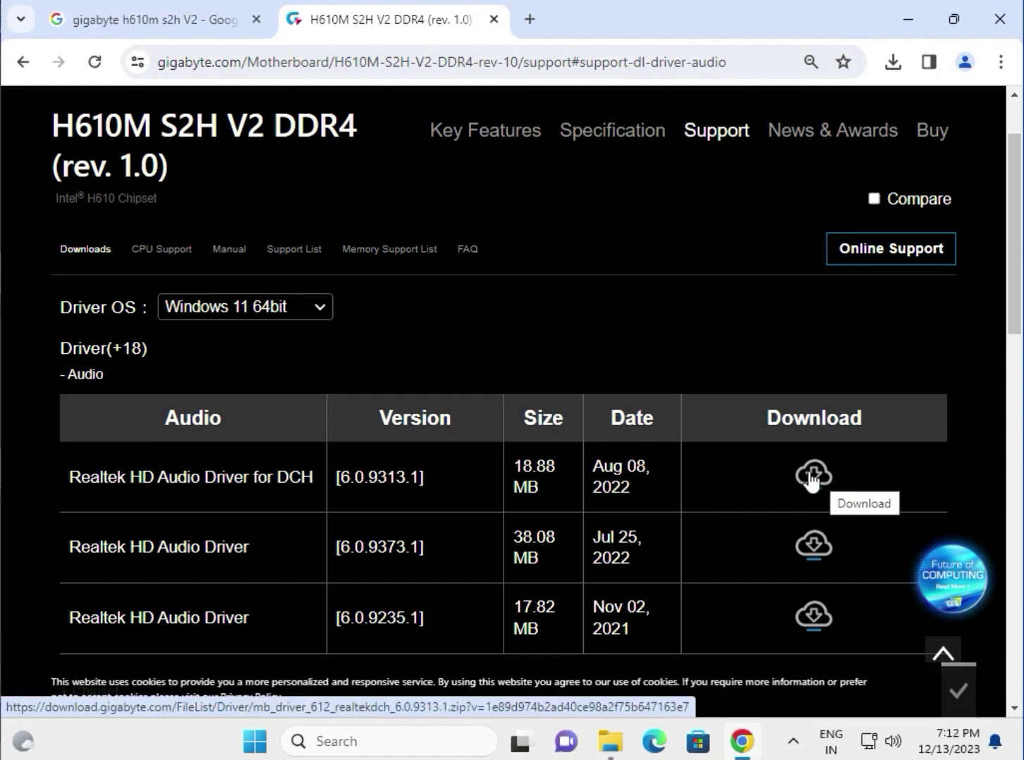
- Download the Realtek HD Audio Driver for DCH and open the finished zip's contents
left_click(812, 479)
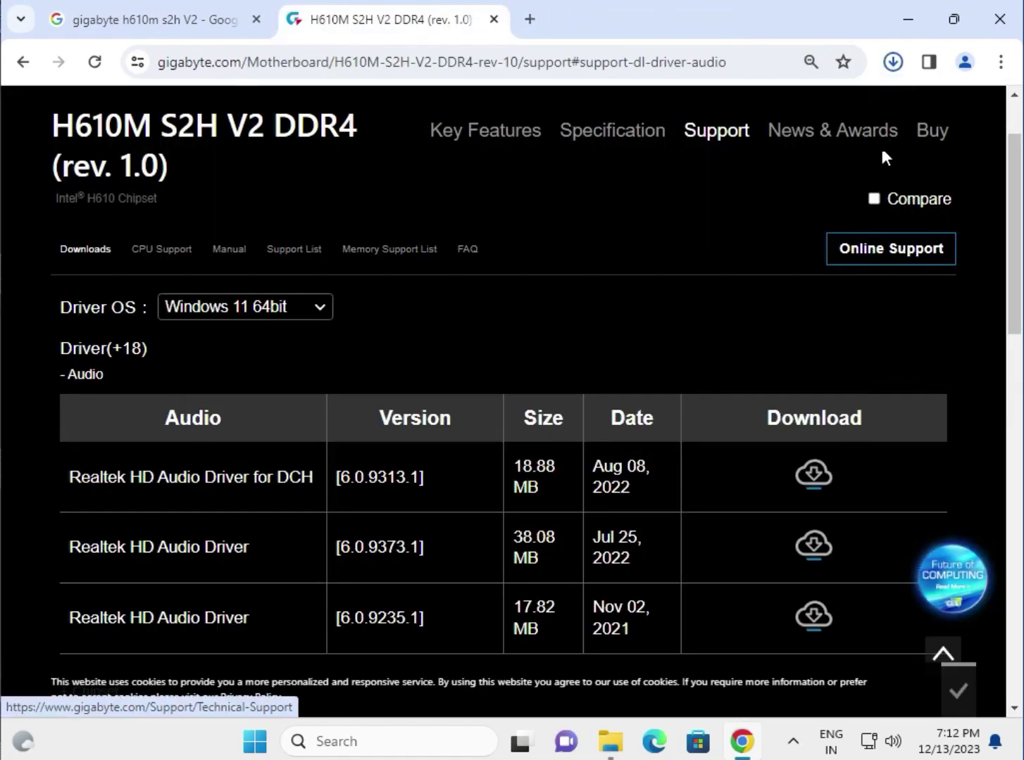
left_click(890, 63)
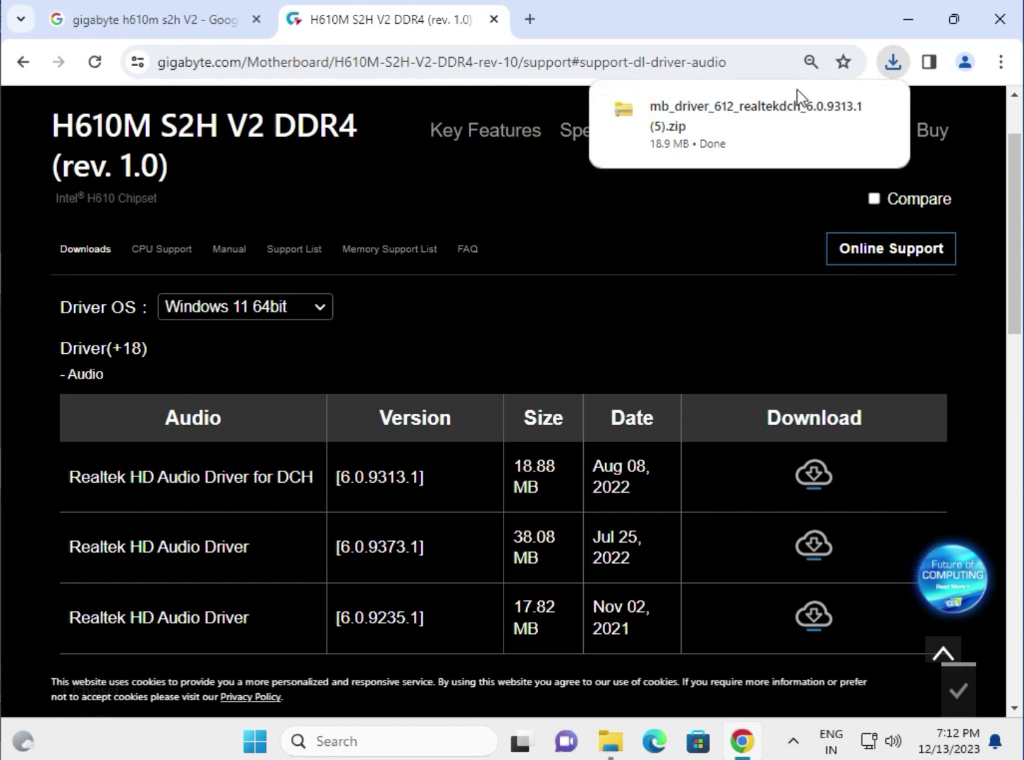
left_click(703, 112)
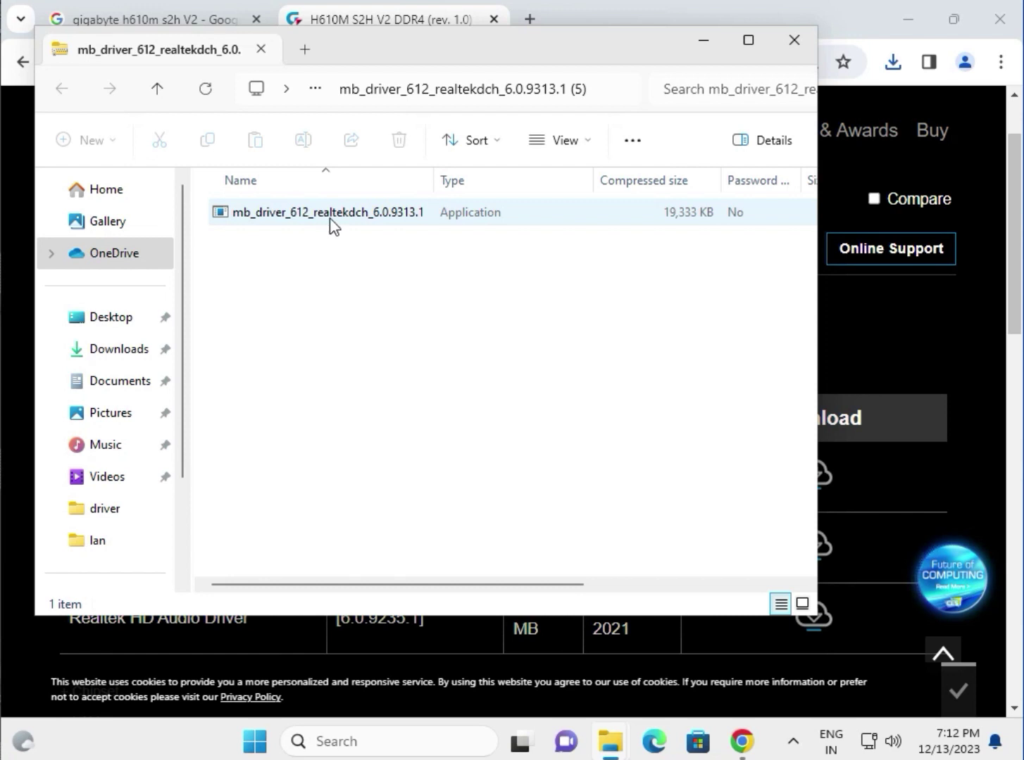
- Run the Realtek audio driver installer and allow it through User Account Control
left_click(333, 226)
double_click(331, 220)
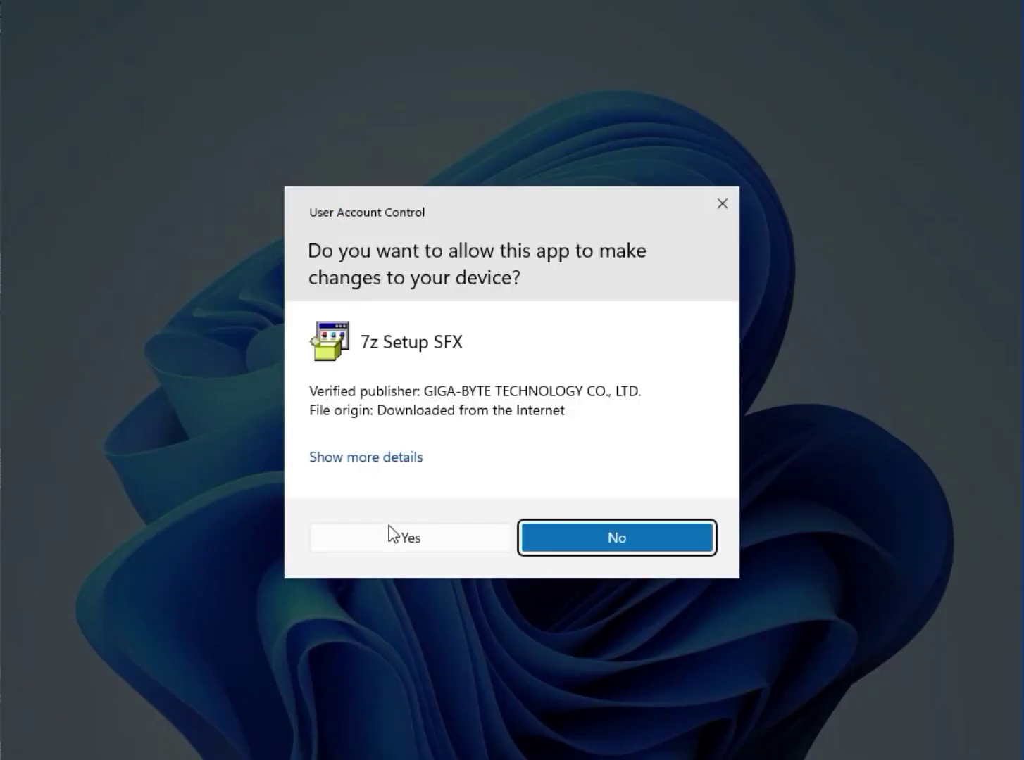
left_click(392, 549)
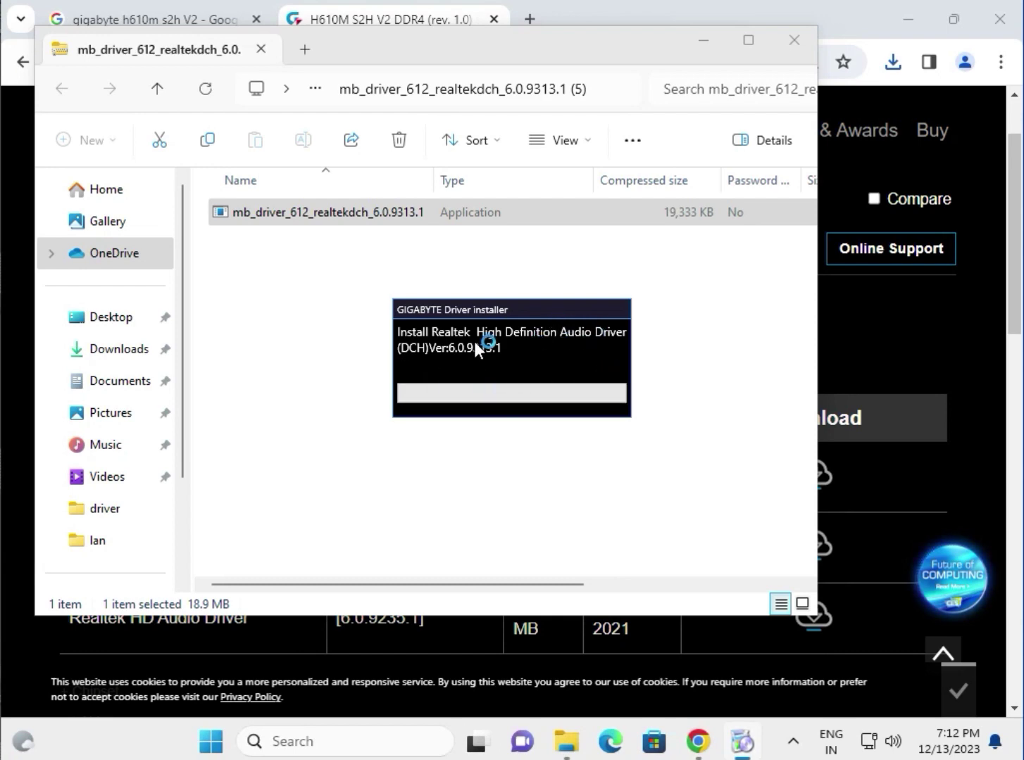
- Review the Chipset driver details, including Dynamic Tuning's 7.21 MB size, then the LAN section
left_click(903, 320)
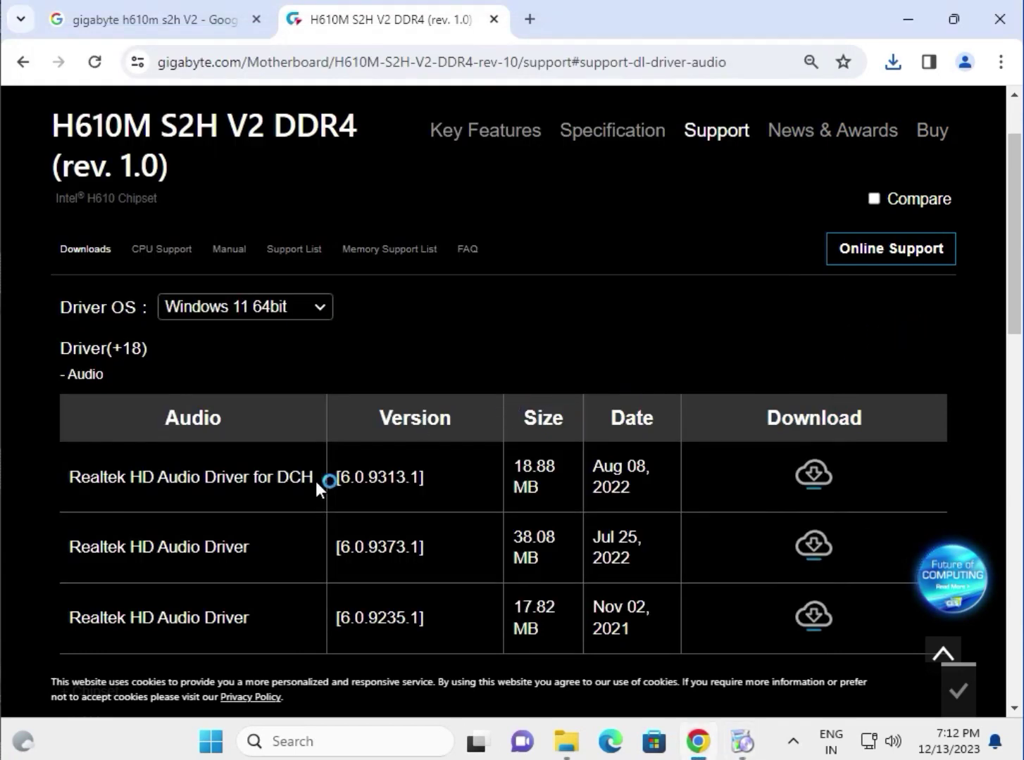
scroll(266, 497, "down", 2)
scroll(174, 555, "down", 2)
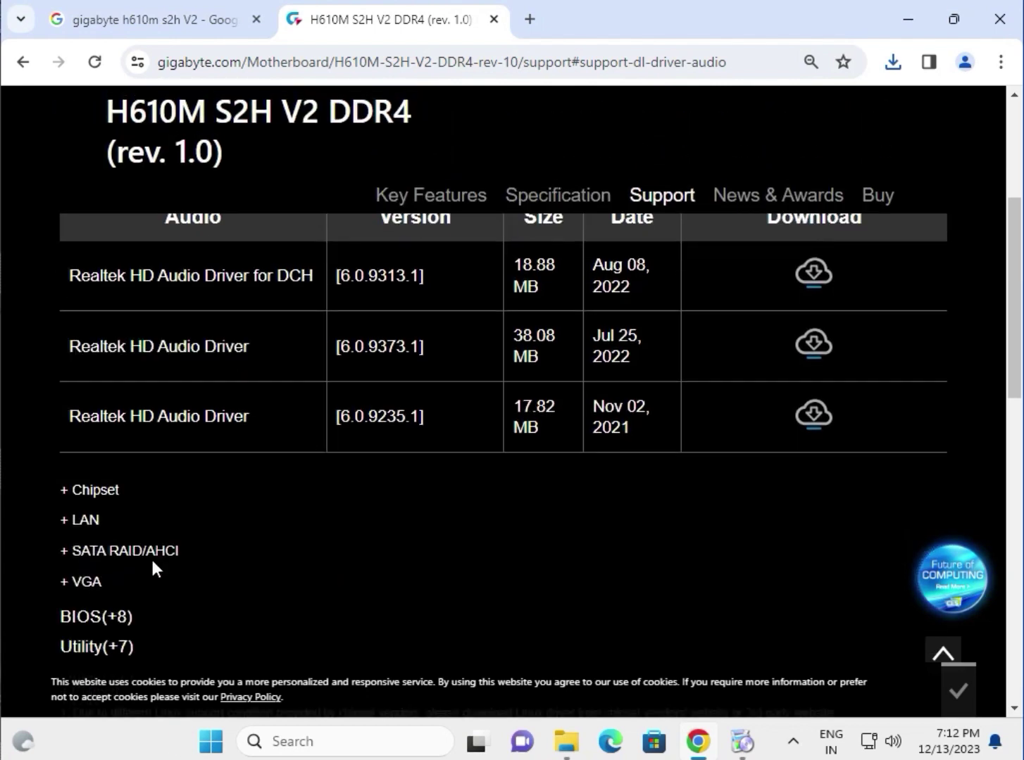
left_click(60, 488)
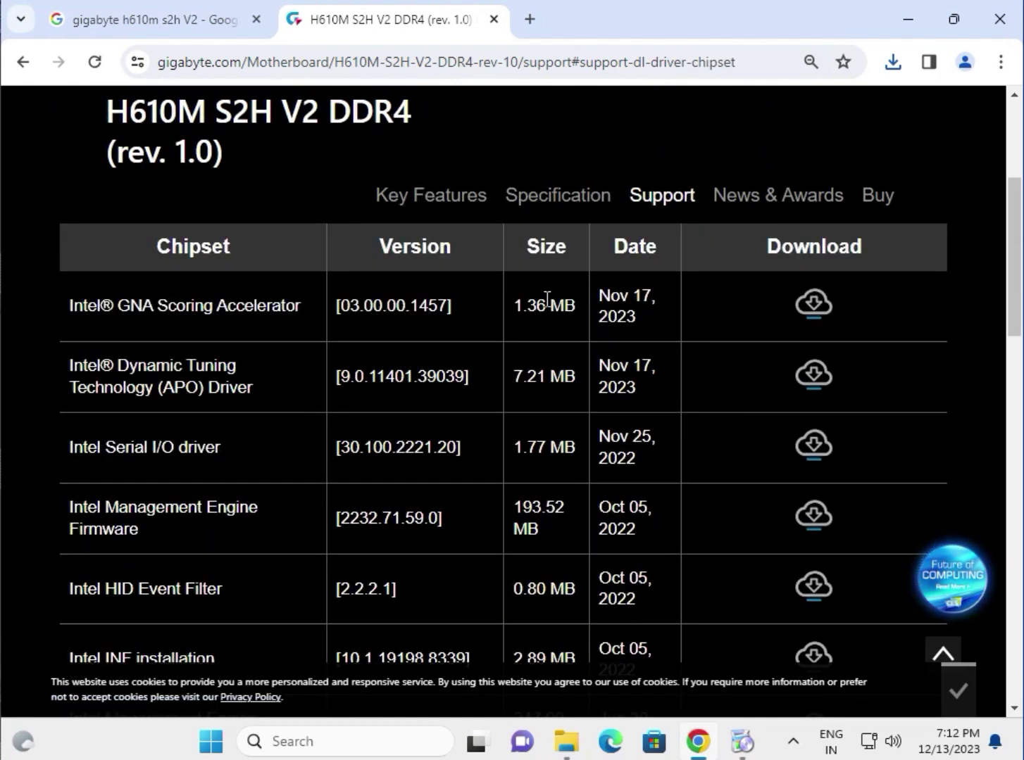
mouse_move(636, 315)
left_mouse_down()
mouse_move(592, 295)
mouse_move(524, 310)
left_mouse_up()
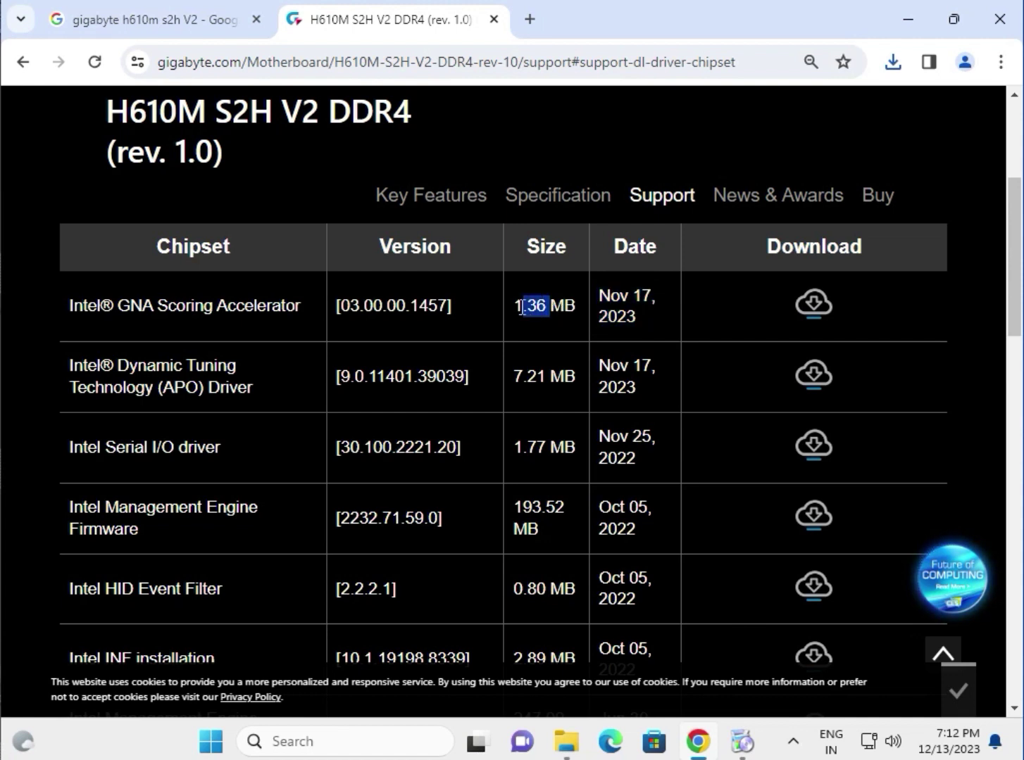
left_click_drag(514, 373, 575, 375)
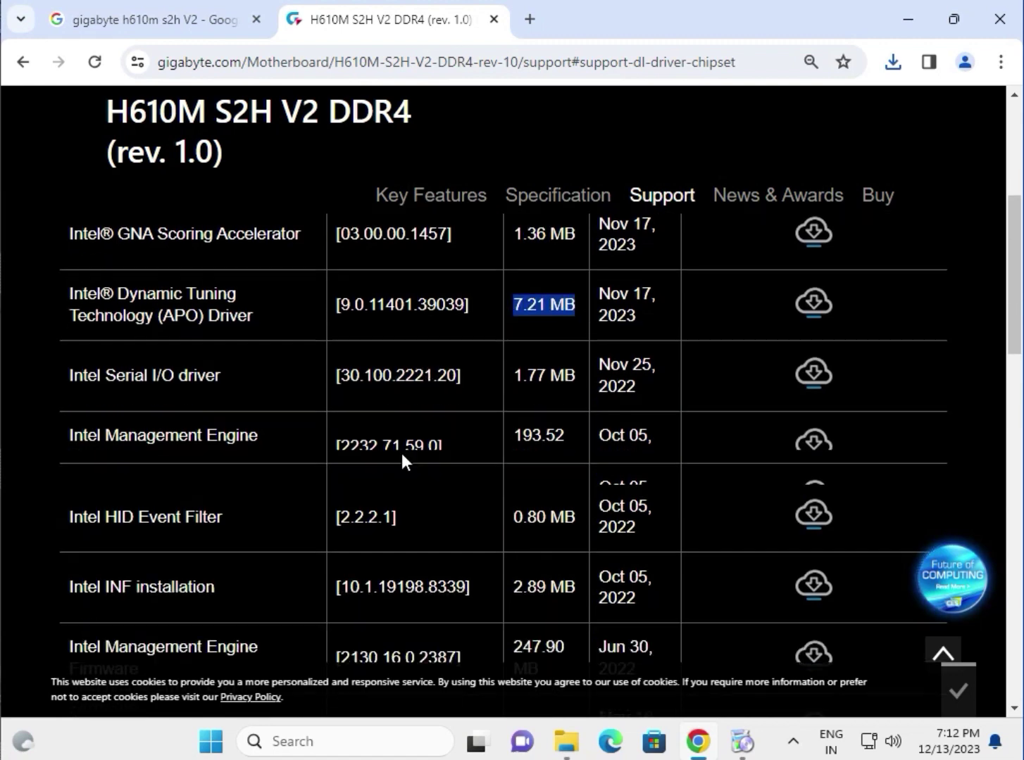
scroll(394, 452, "down", 3)
scroll(330, 467, "down", 2)
scroll(215, 503, "down", 2)
scroll(208, 507, "down", 1)
left_click(68, 420)
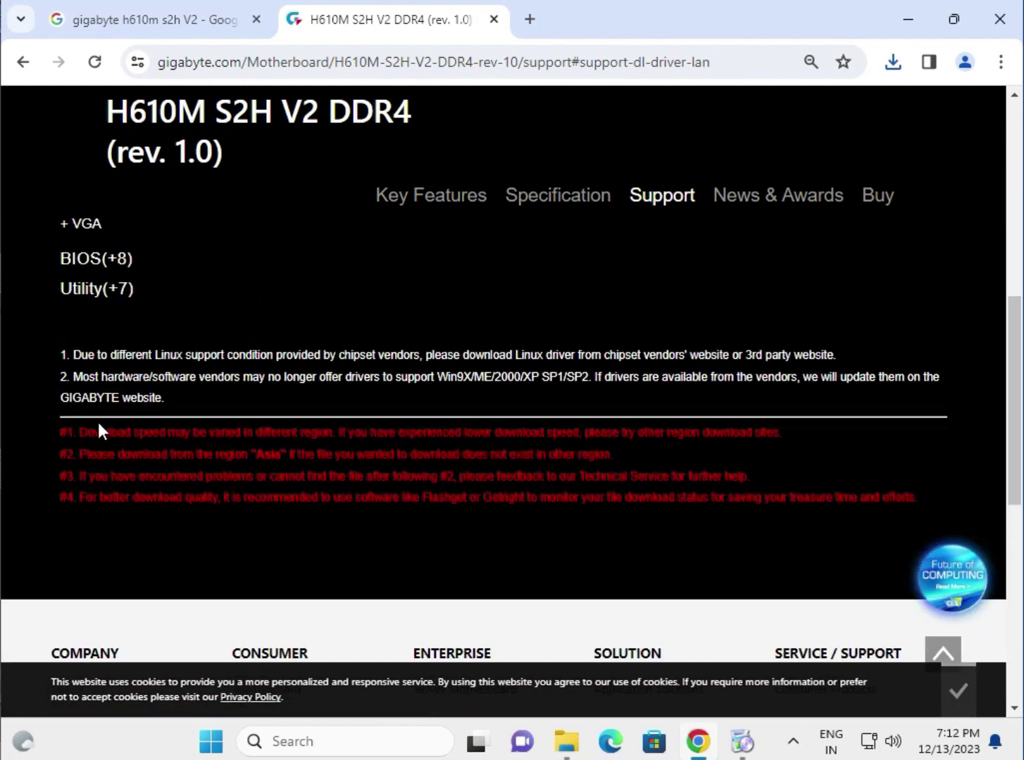
- Review the BIOS version list and download the newest F29b BIOS
left_click(102, 260)
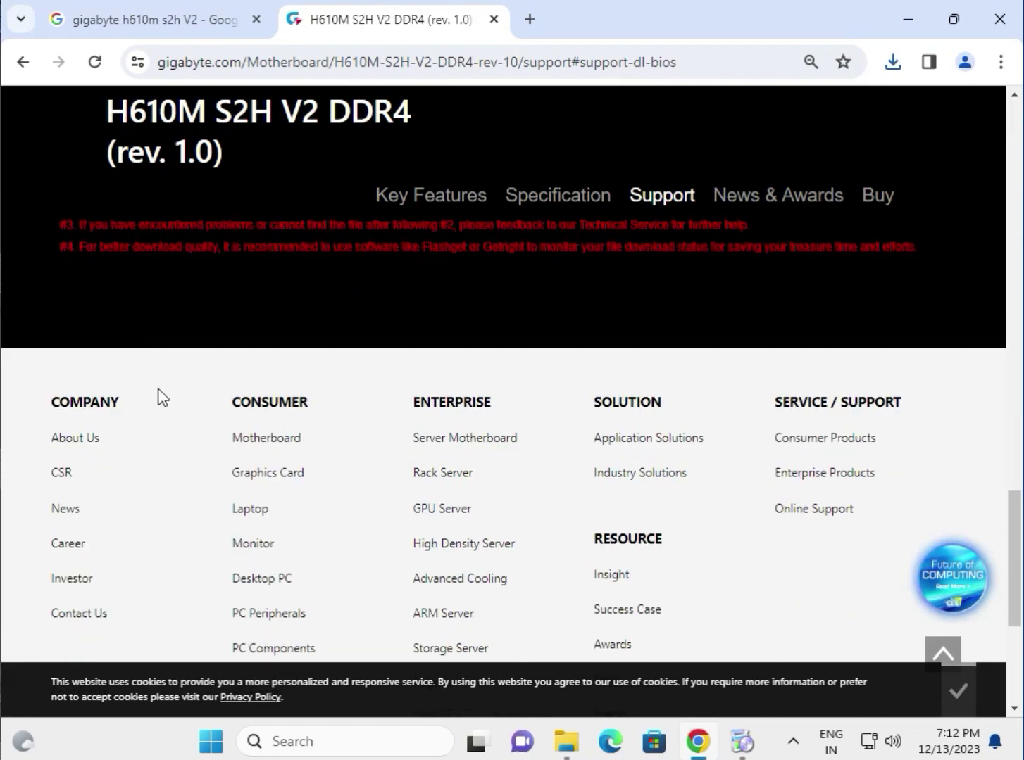
scroll(157, 390, "up", 5)
scroll(104, 379, "up", 4)
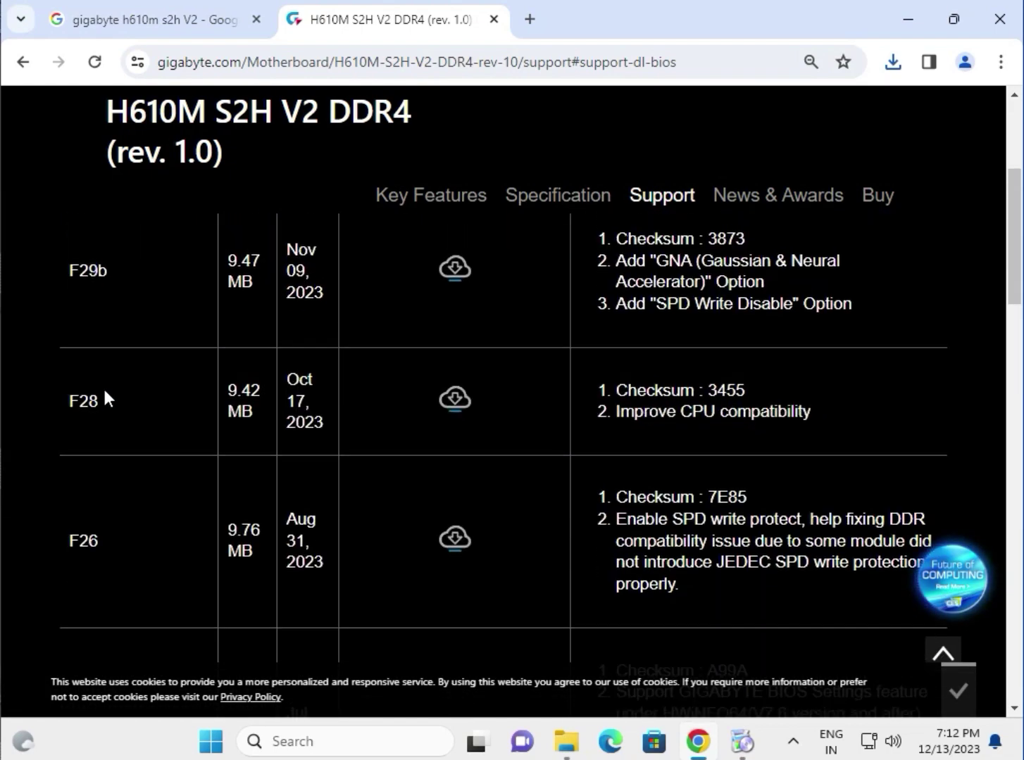
scroll(104, 405, "up", 3)
scroll(112, 451, "down", 1)
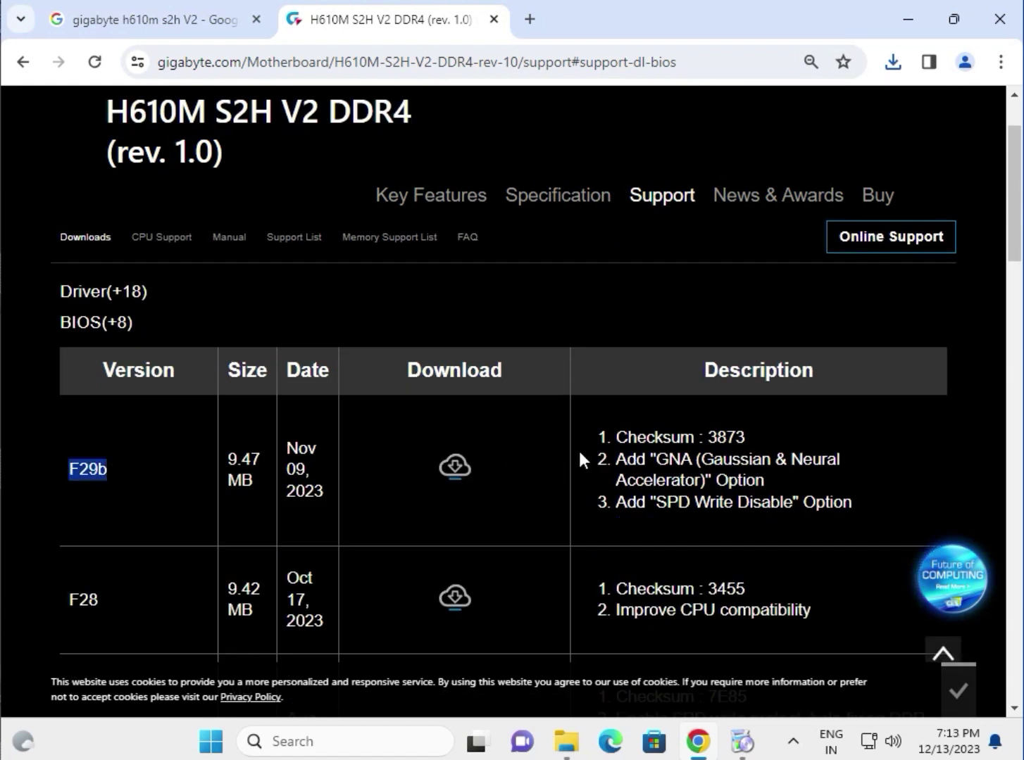
left_click_drag(612, 437, 850, 505)
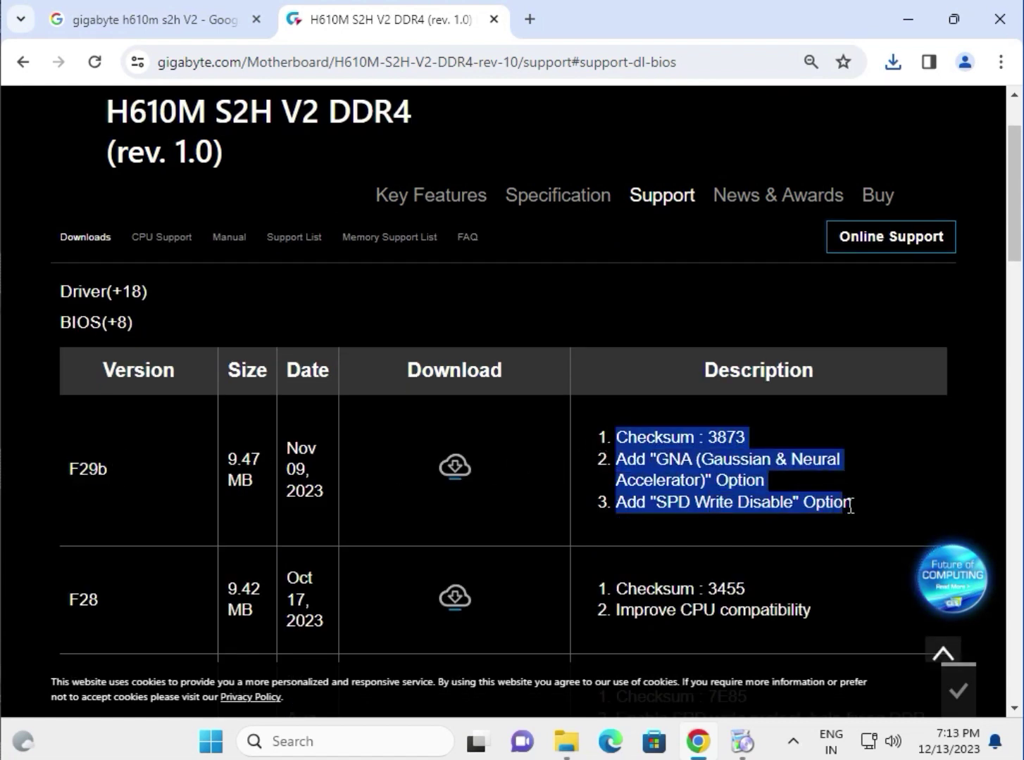
left_click(452, 472)
scroll(451, 473, "up", 1)
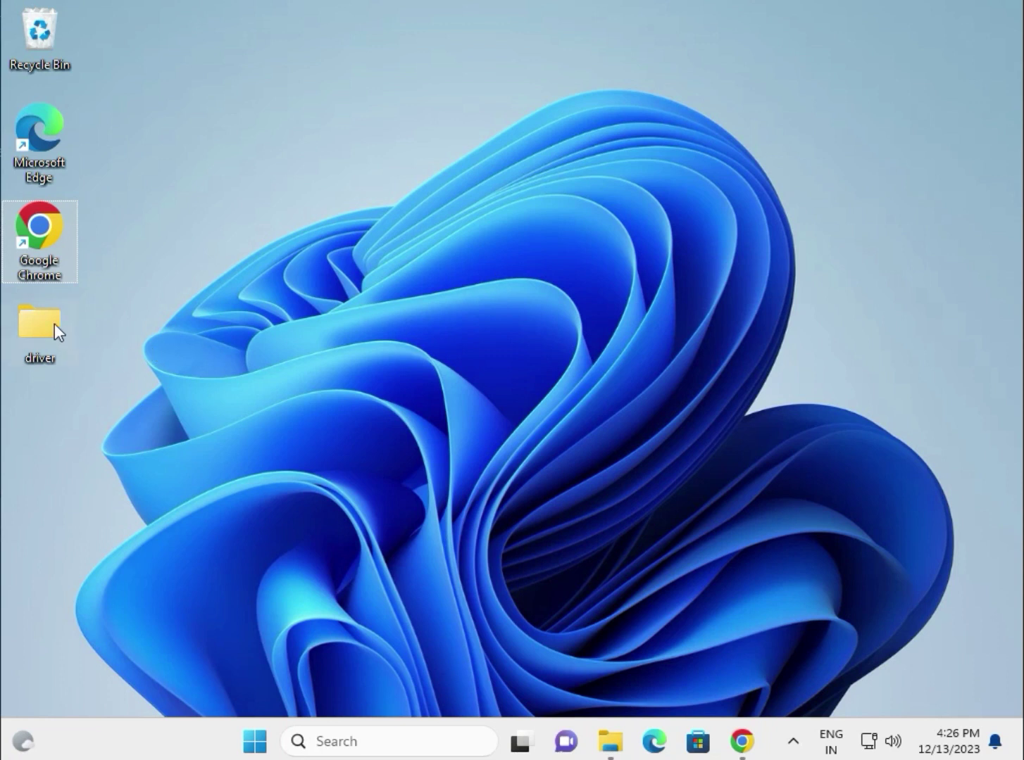
- Move the driver folder beside the Recycle Bin and bring up the Start button's system tools menu
left_click_drag(54, 323, 142, 71)
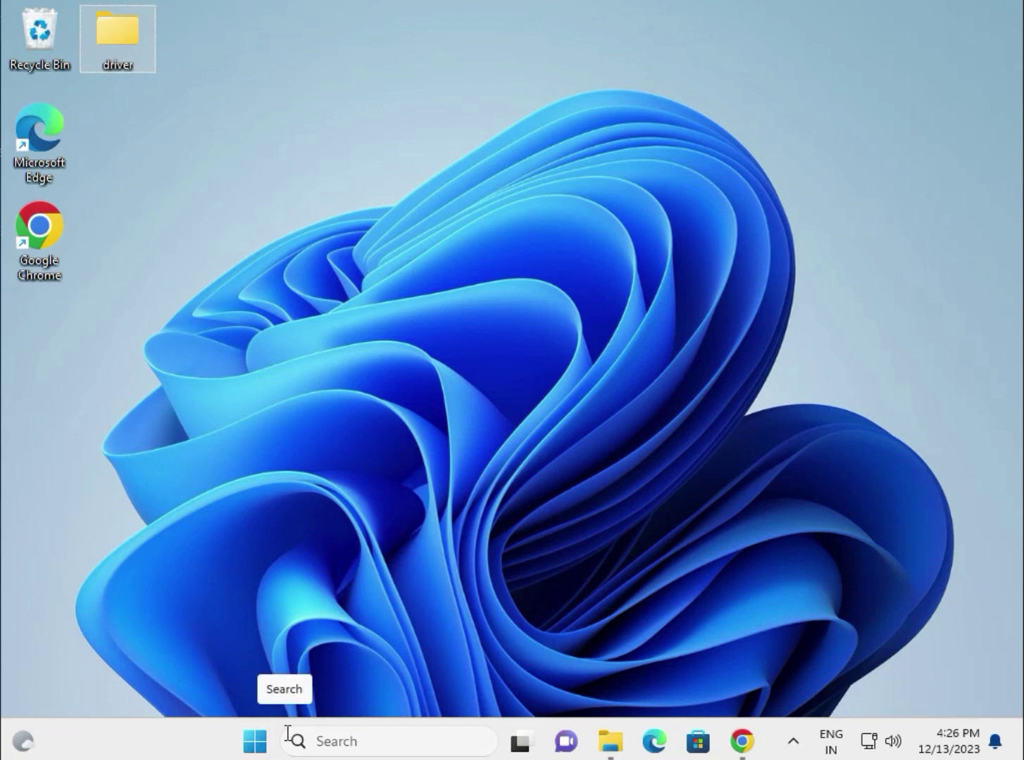
right_click(253, 743)
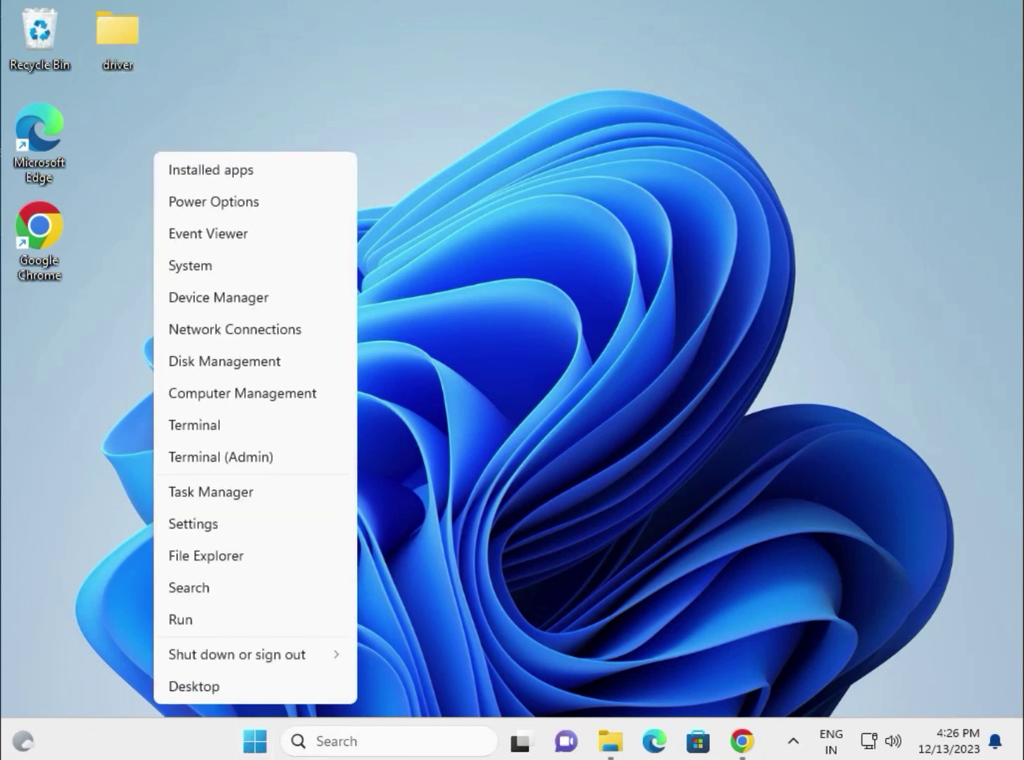
- Launch Device Manager, shift it to uncover the driver folder, and select Display adapters
left_click(210, 303)
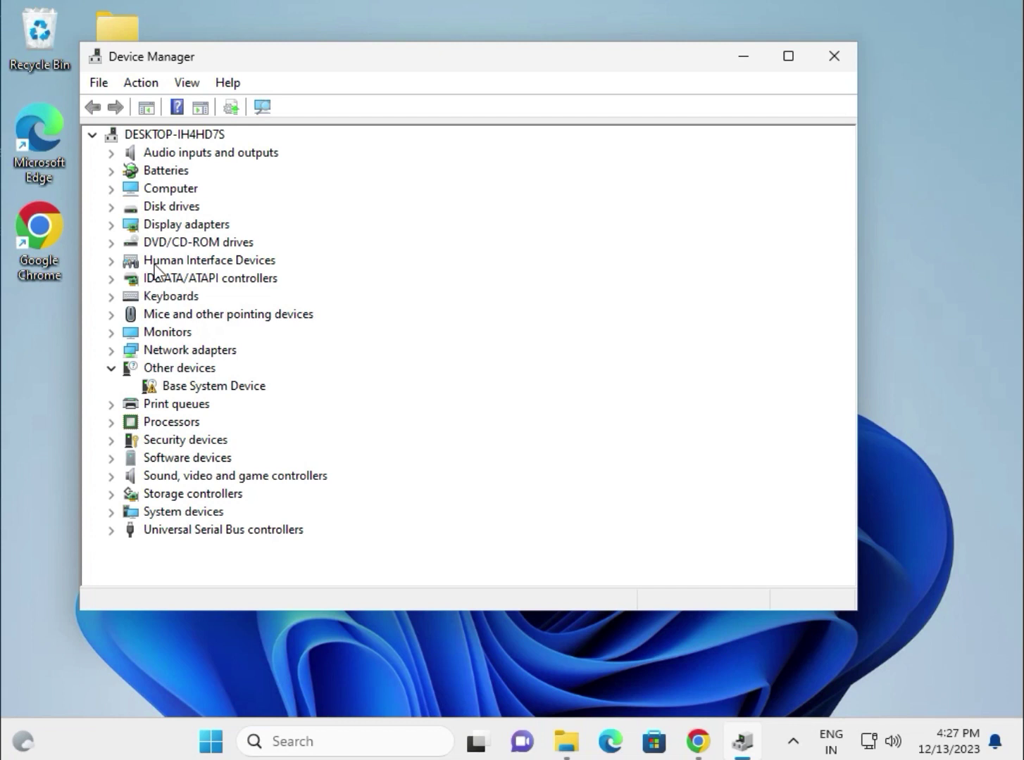
left_click_drag(205, 52, 284, 65)
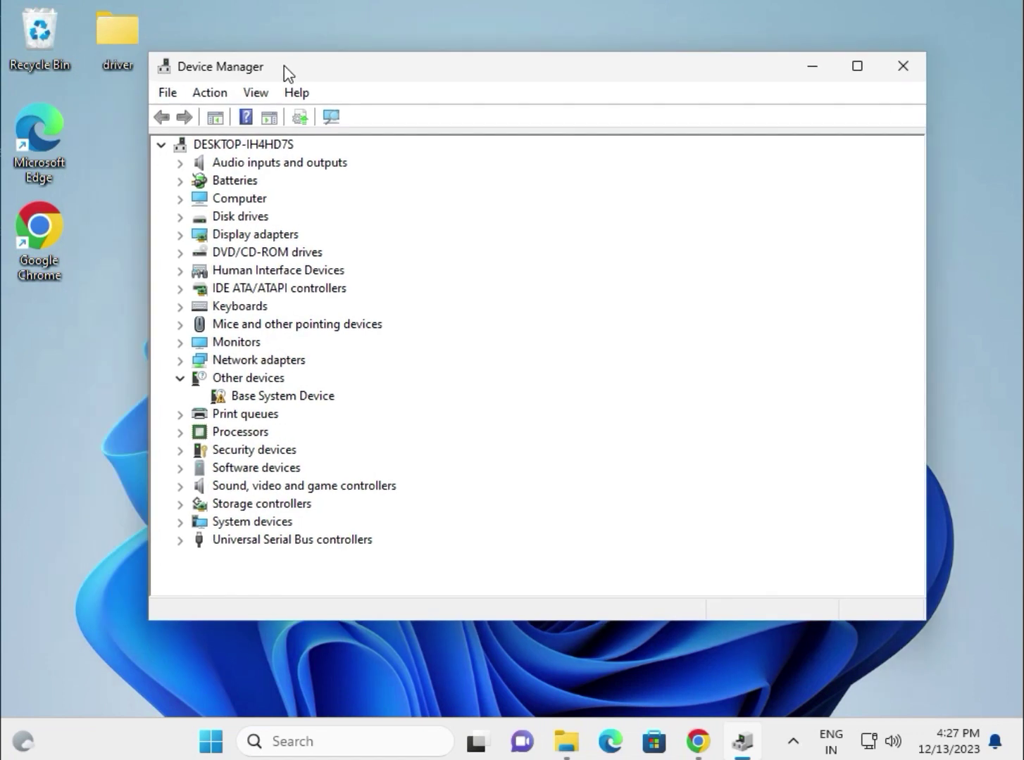
left_click(137, 31)
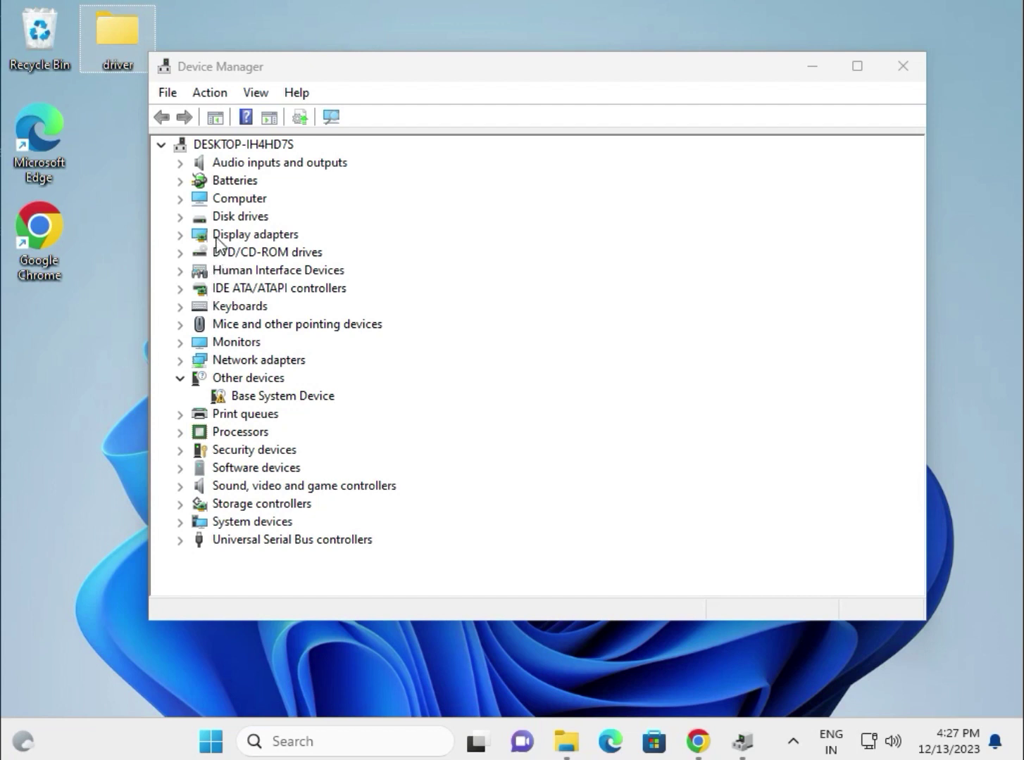
left_click(183, 238)
- Start a manual driver update for the Microsoft Basic Display Adapter
right_click(265, 259)
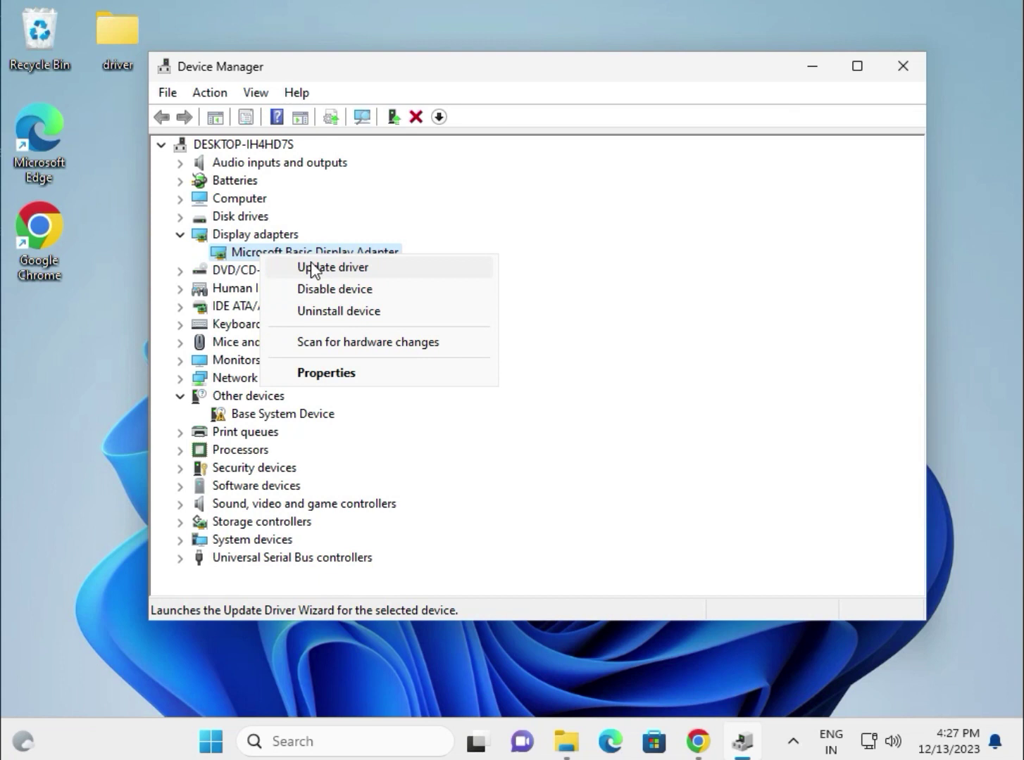
left_click(313, 270)
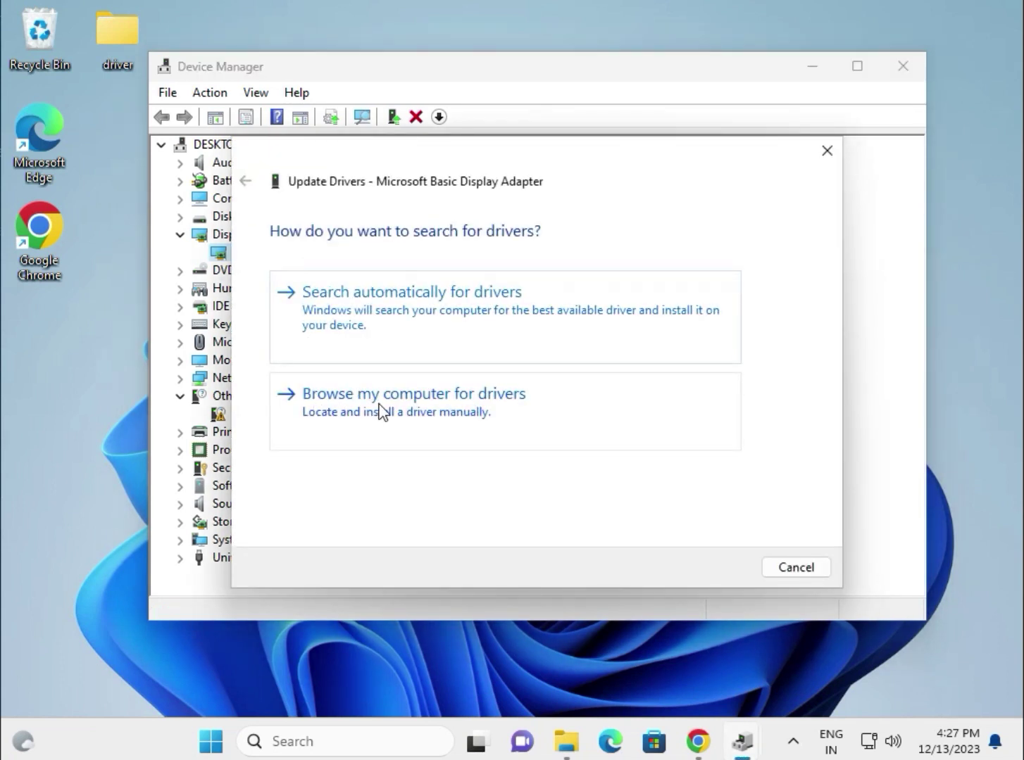
left_click(472, 408)
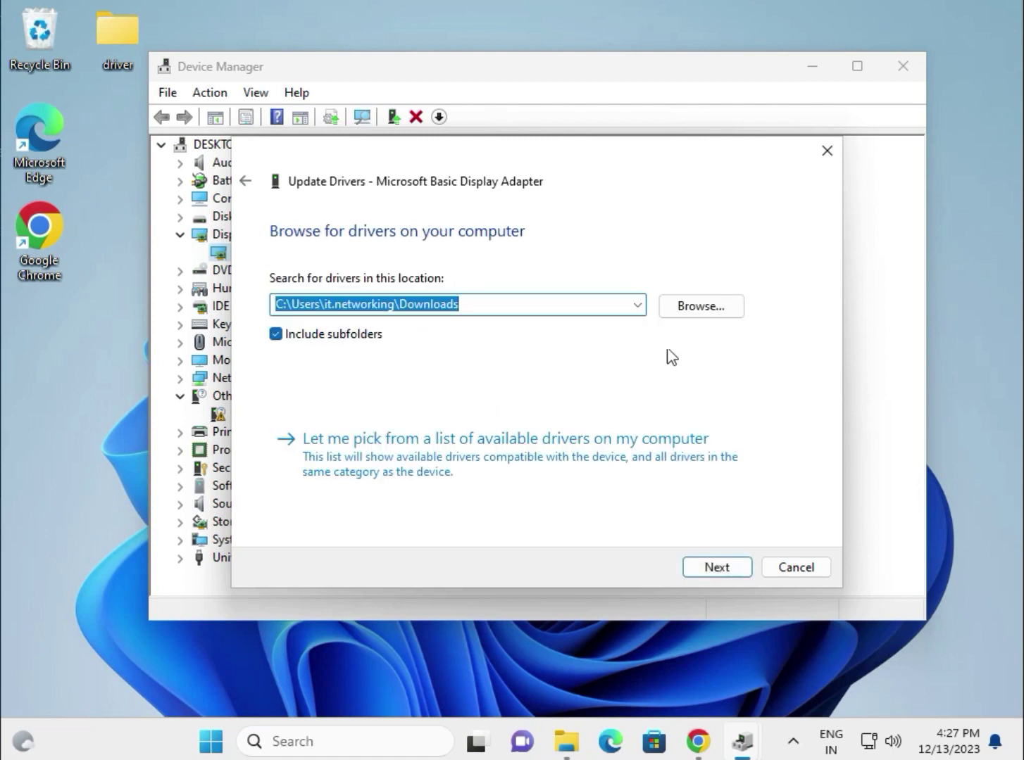
left_click(701, 312)
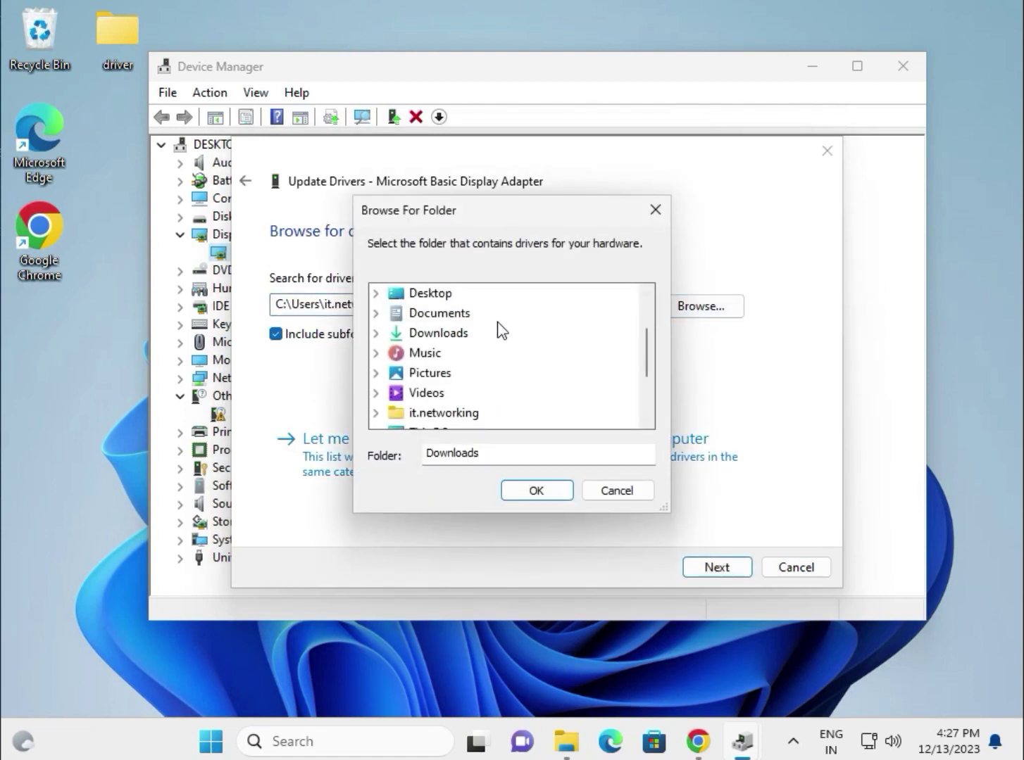
- Search the Desktop\driver folder, confirm the best driver is already installed, and close the wizard
left_click(430, 294)
left_click(437, 392)
scroll(437, 399, "down", 1)
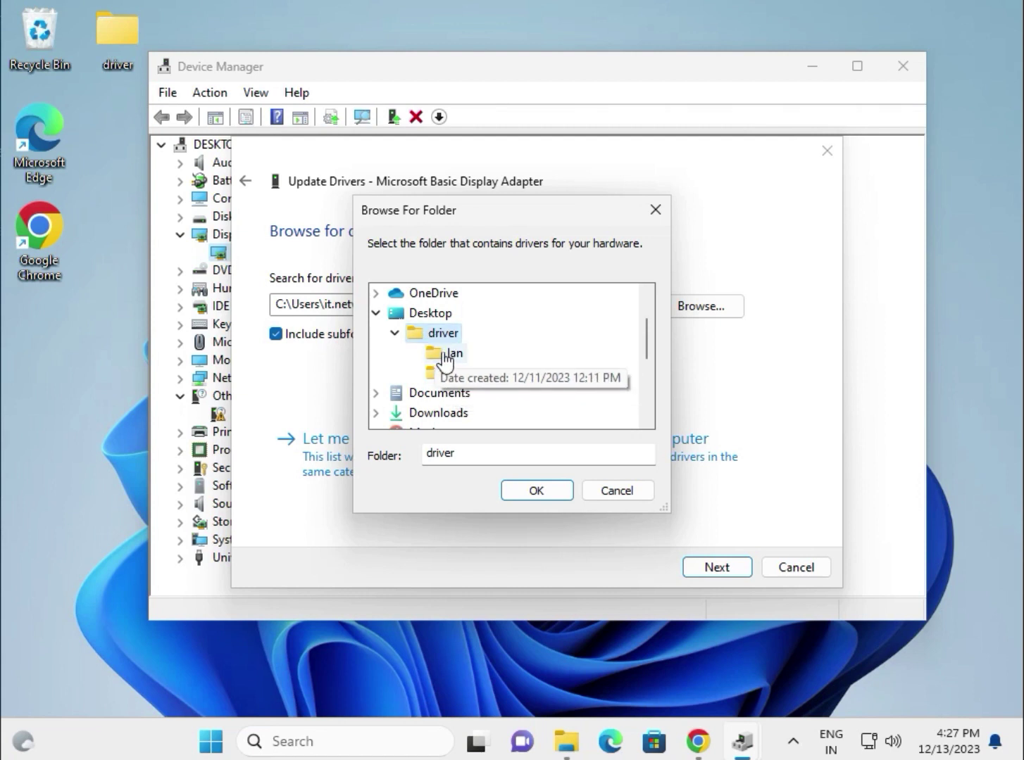
left_click(536, 491)
left_click(726, 566)
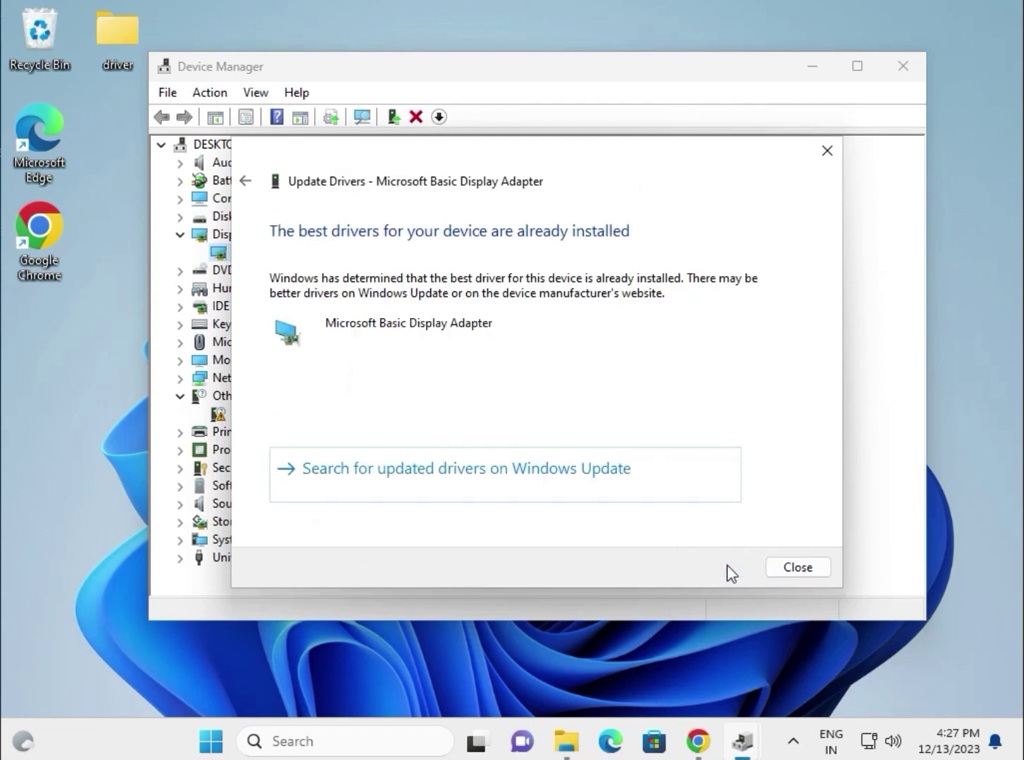
left_click(784, 567)
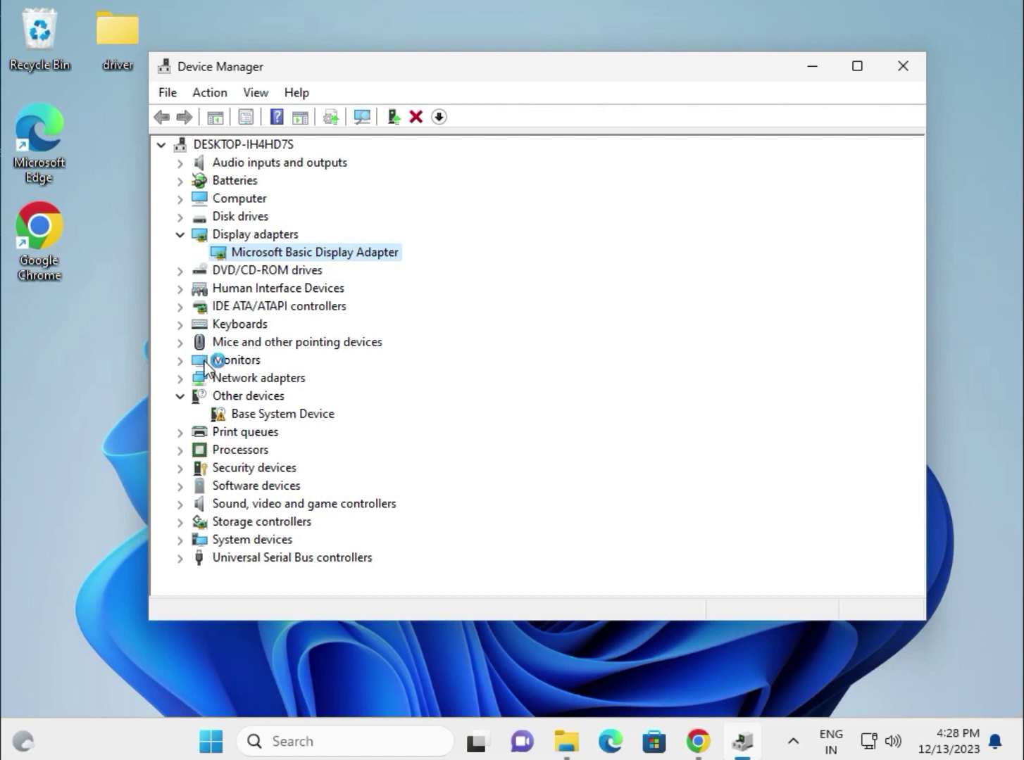
- Start a driver update for the Intel PRO/1000 MT Desktop Adapter under Network adapters
left_click(180, 378)
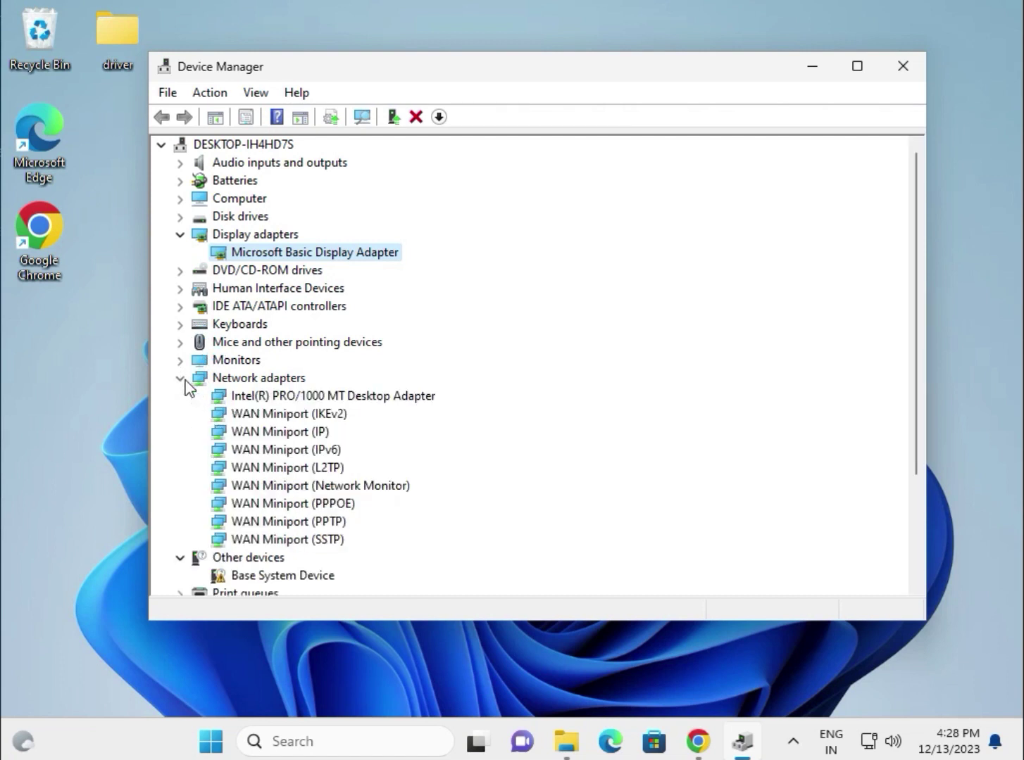
left_click(294, 403)
right_click(297, 398)
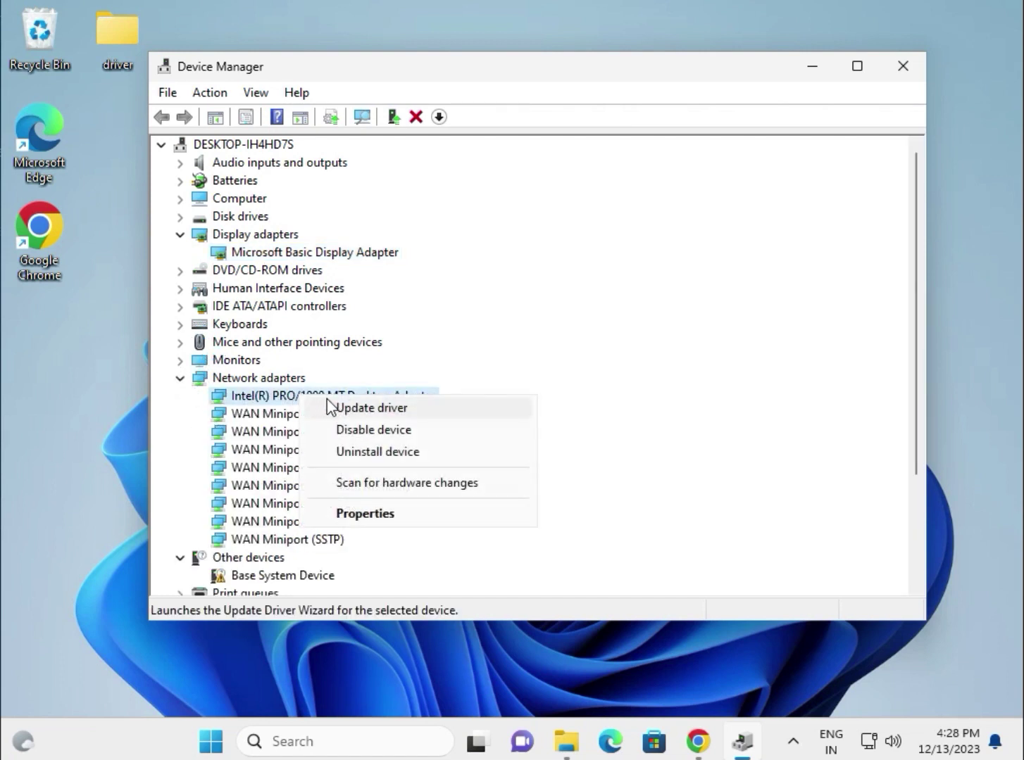
left_click(600, 388)
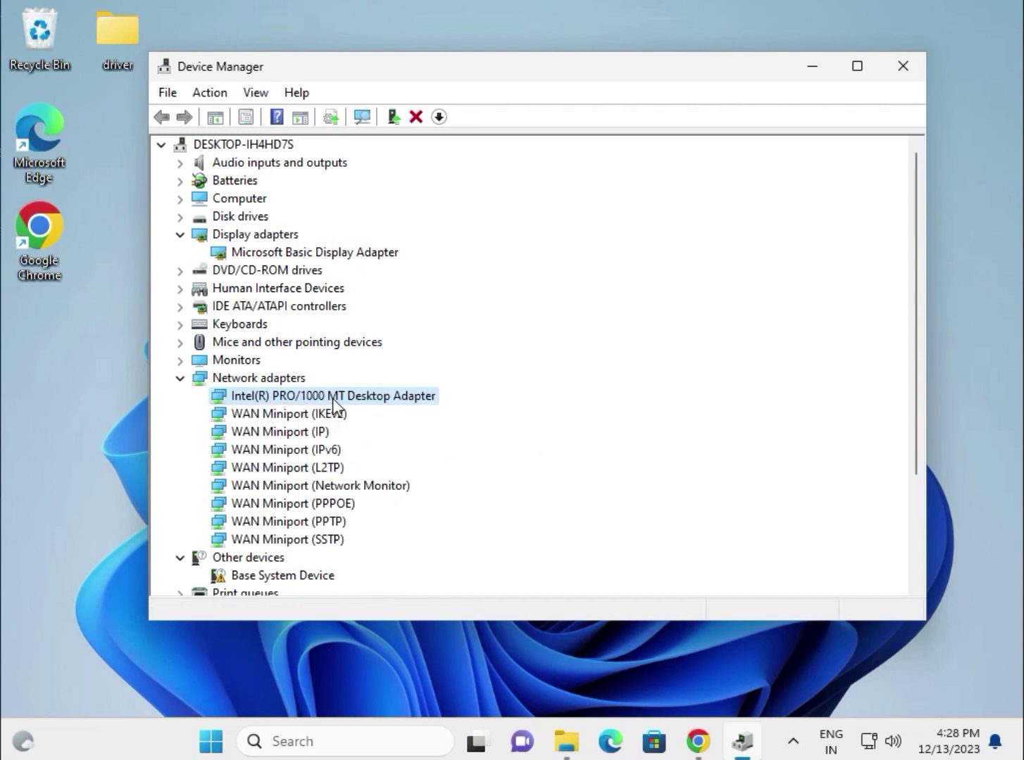
right_click(413, 406)
left_click(463, 413)
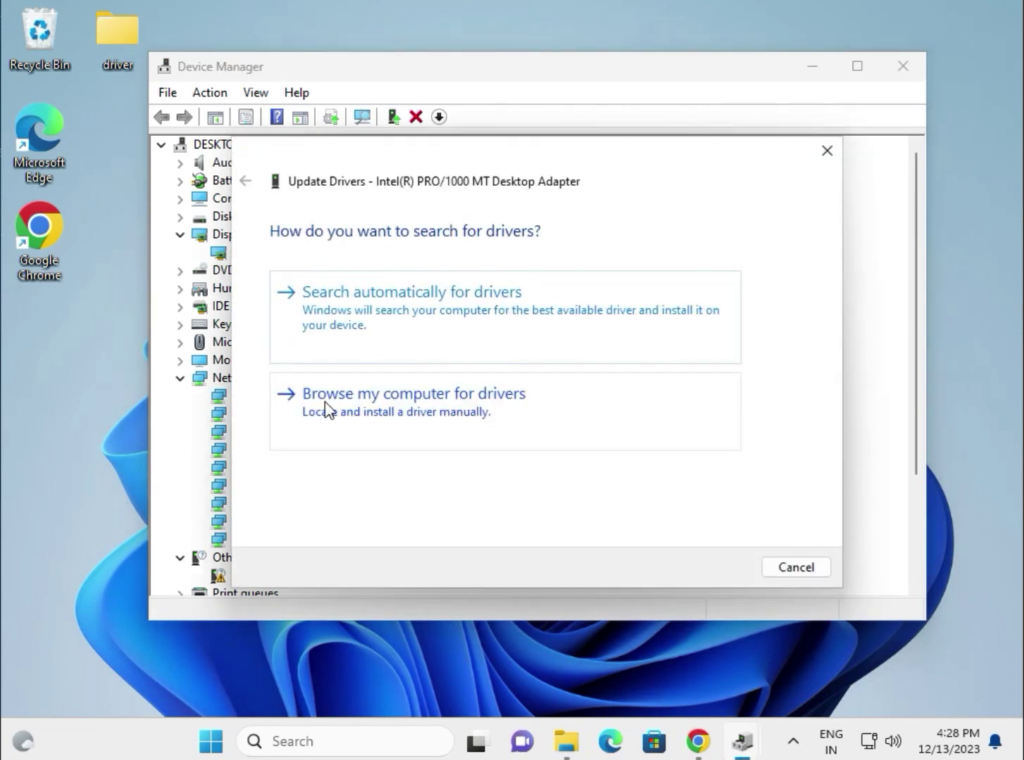
- Search the Desktop\driver folder, confirm the best driver is already installed, and close the wizard
left_click(462, 413)
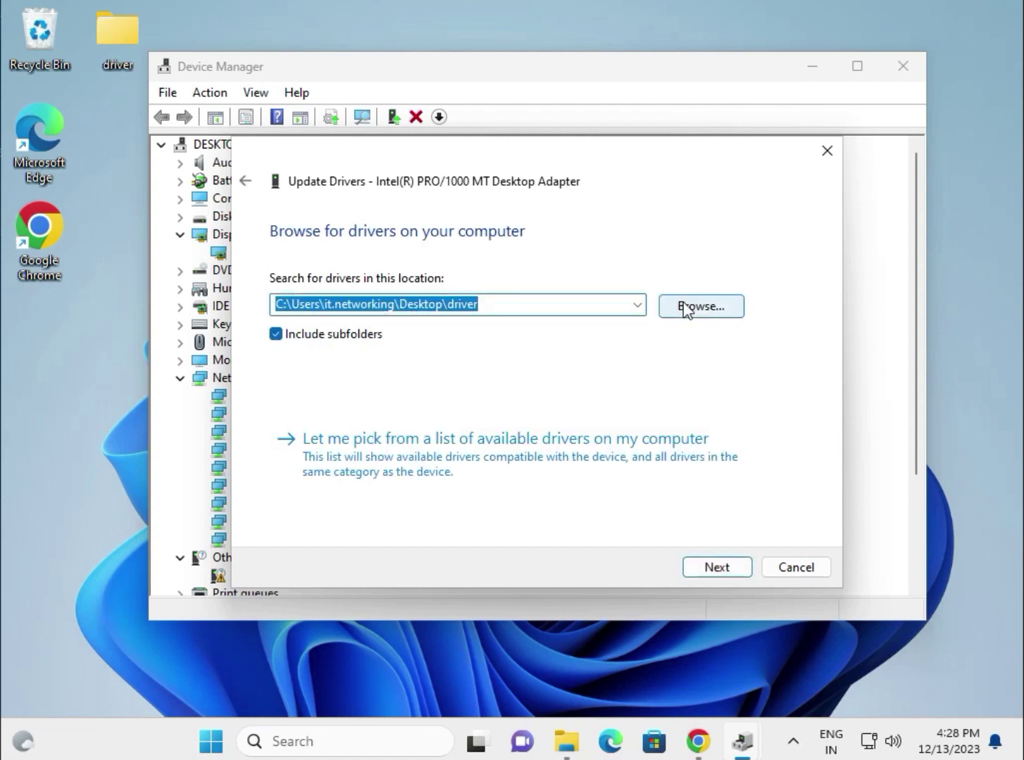
left_click(682, 306)
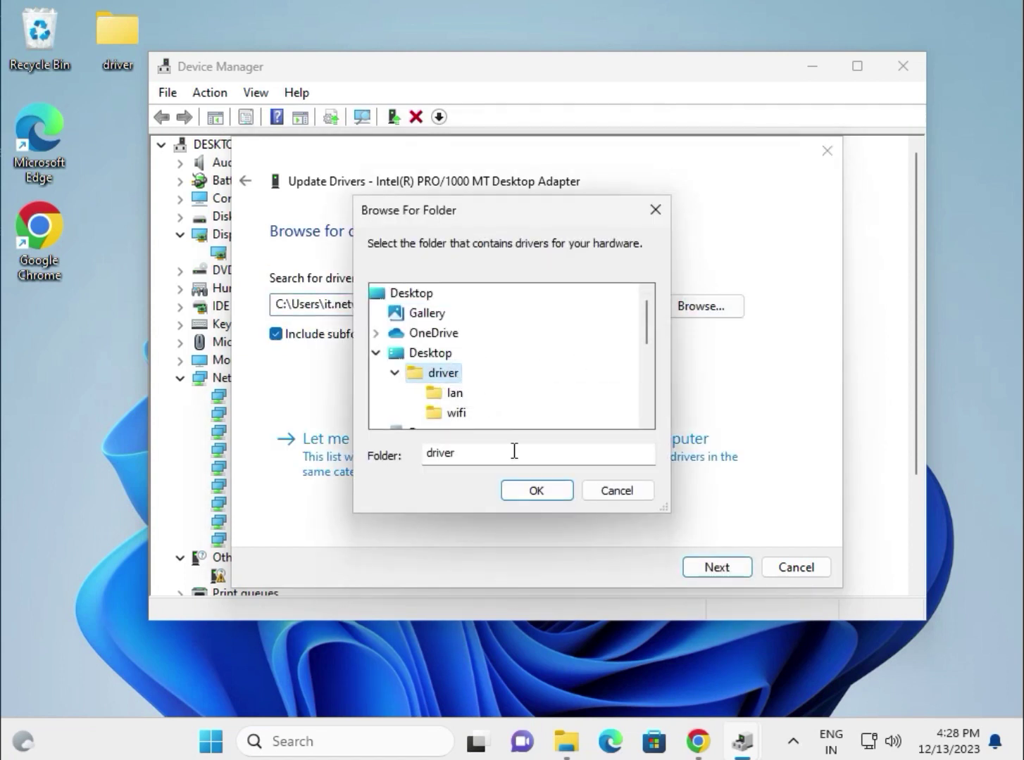
left_click(534, 490)
left_click(722, 568)
left_click(107, 38)
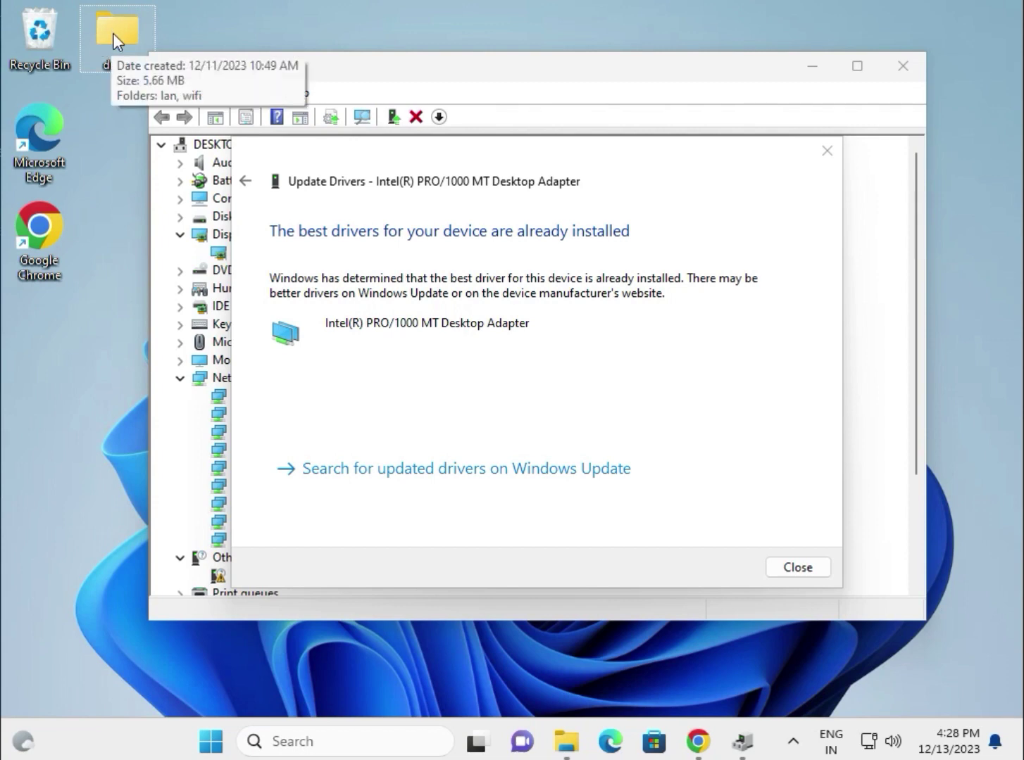
left_click(796, 567)
scroll(296, 432, "down", 3)
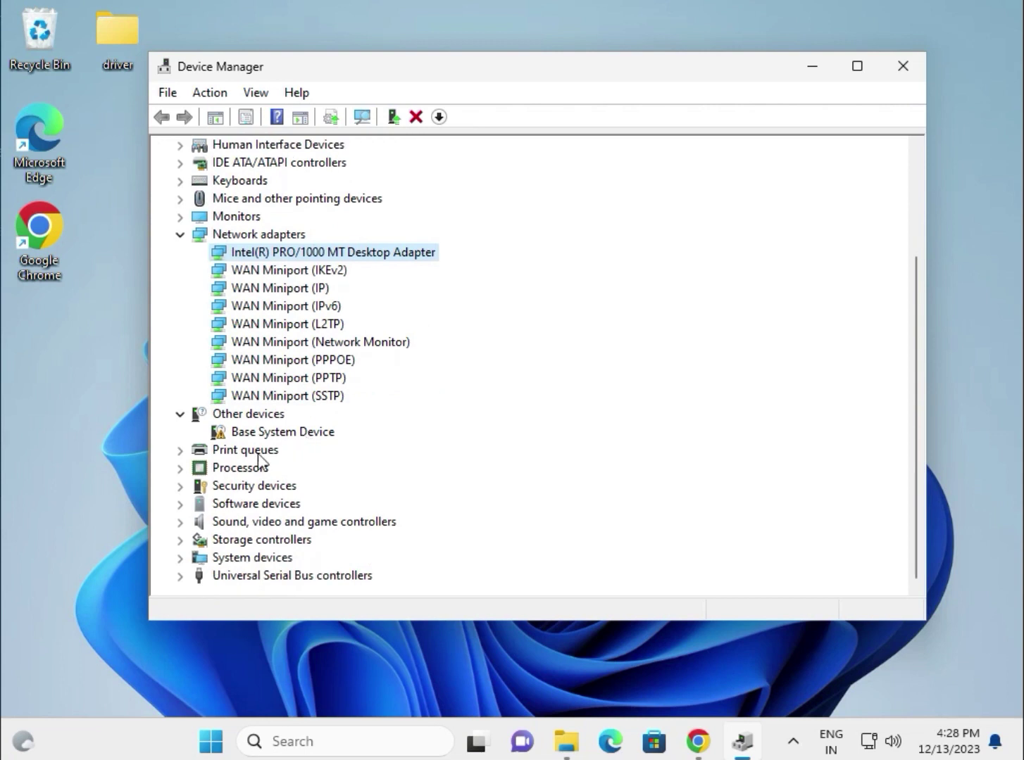
- Start a driver update for the first Intel Core i3 CPU under Processors
left_click(183, 467)
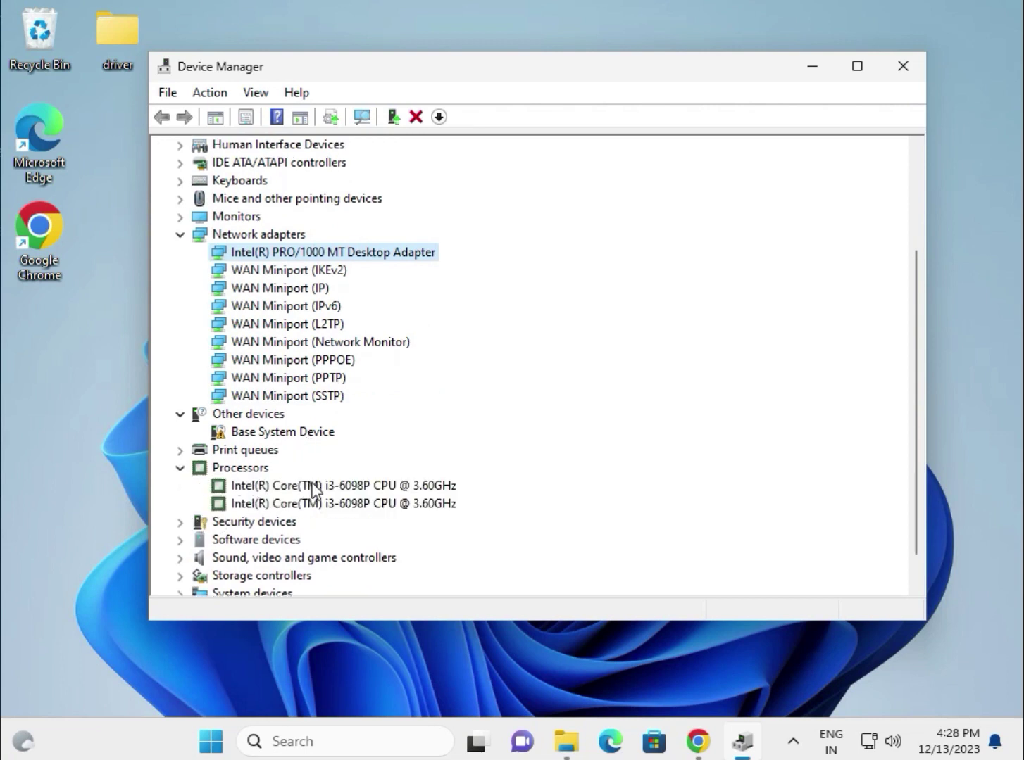
left_click(334, 487)
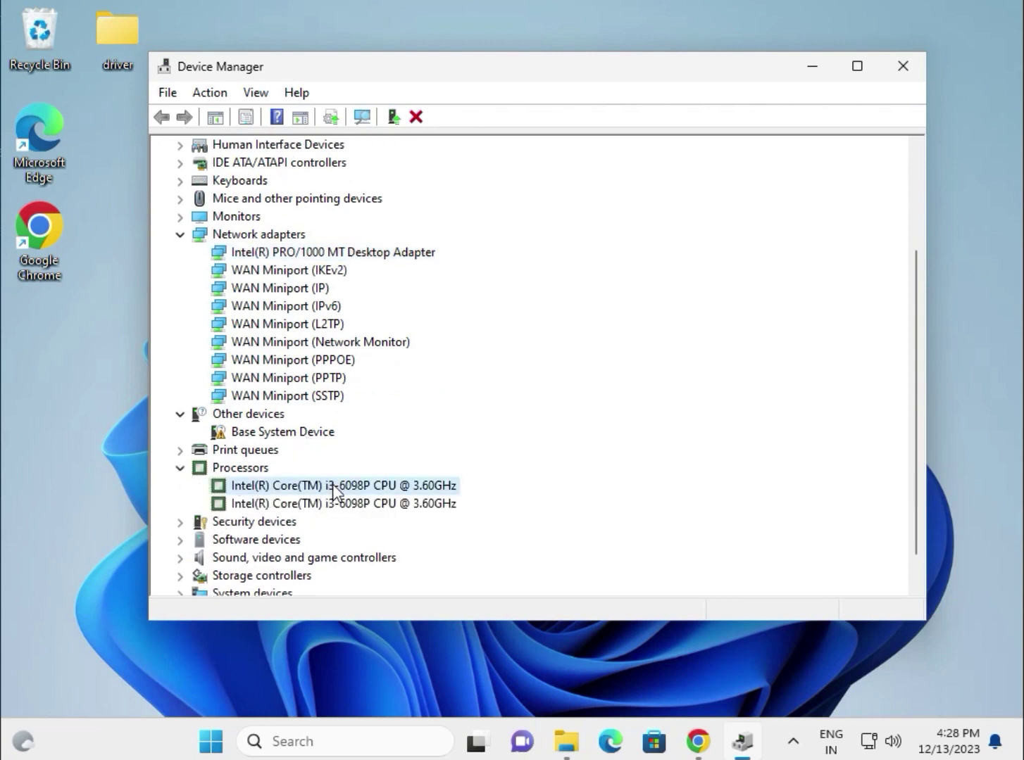
right_click(333, 485)
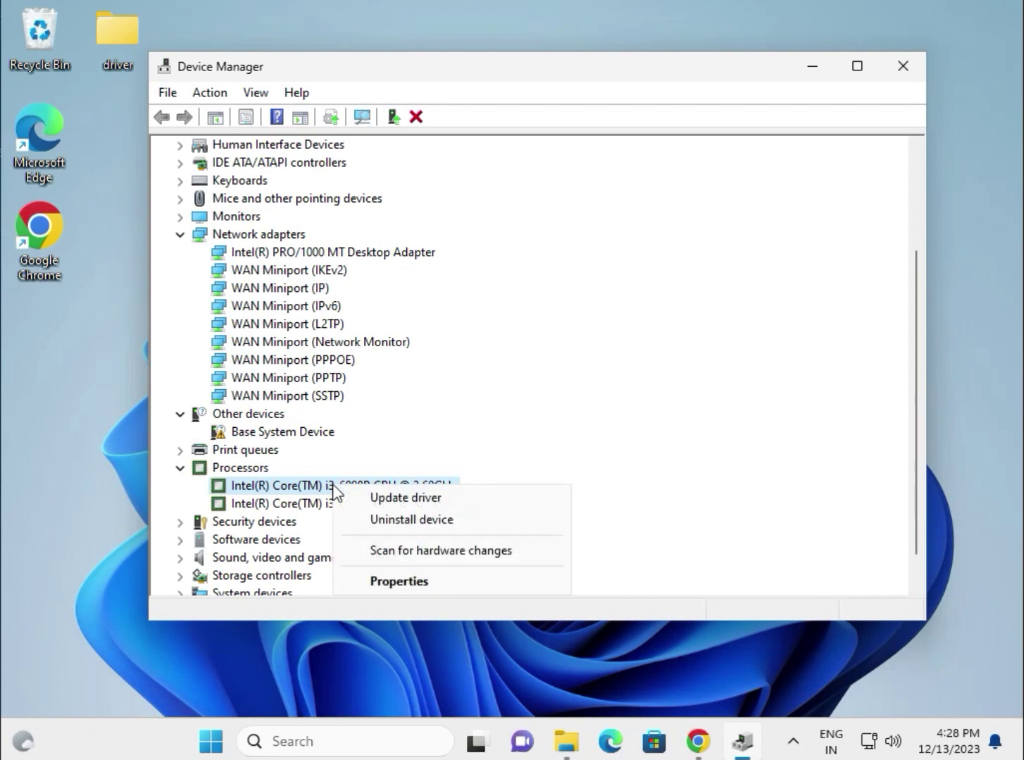
left_click(381, 503)
- Search the Desktop\driver folder, confirm the best driver is already installed, and close the wizard
left_click(430, 398)
left_click(389, 304)
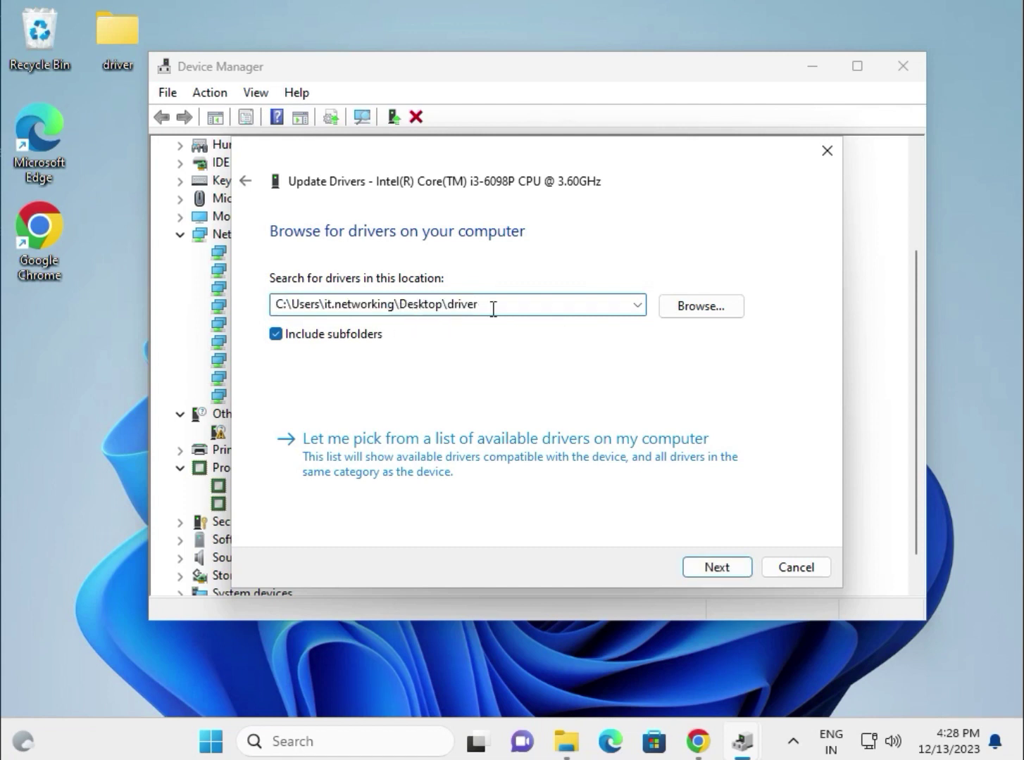
left_click(691, 312)
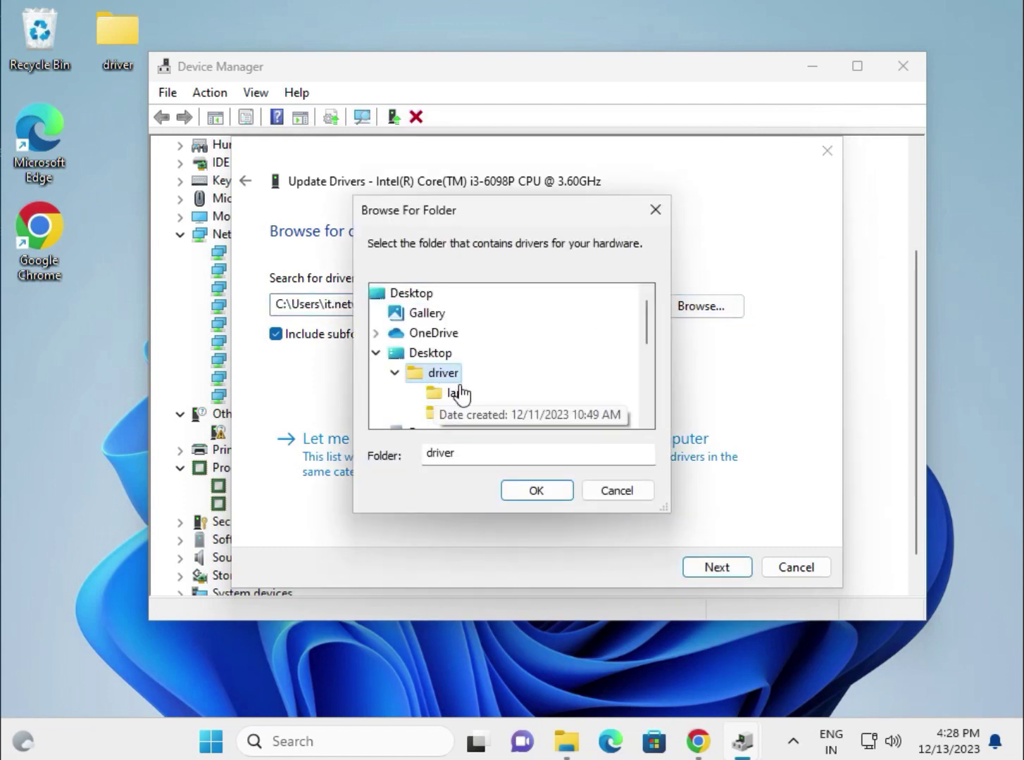
left_click(533, 491)
left_click(704, 568)
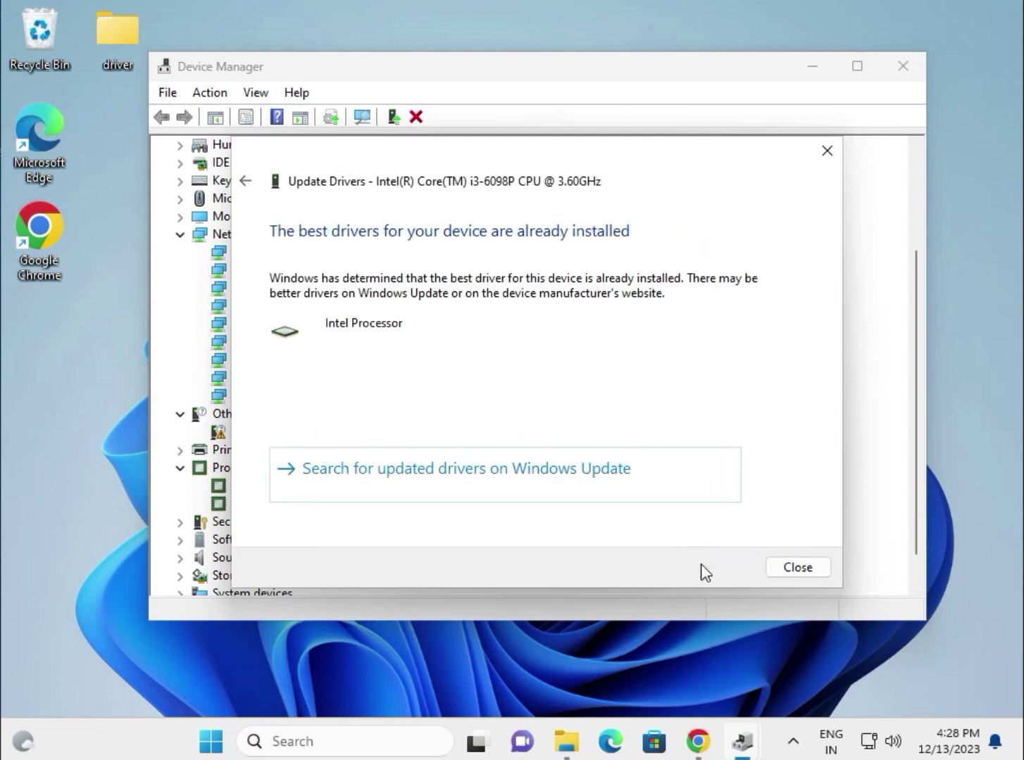
left_click(790, 568)
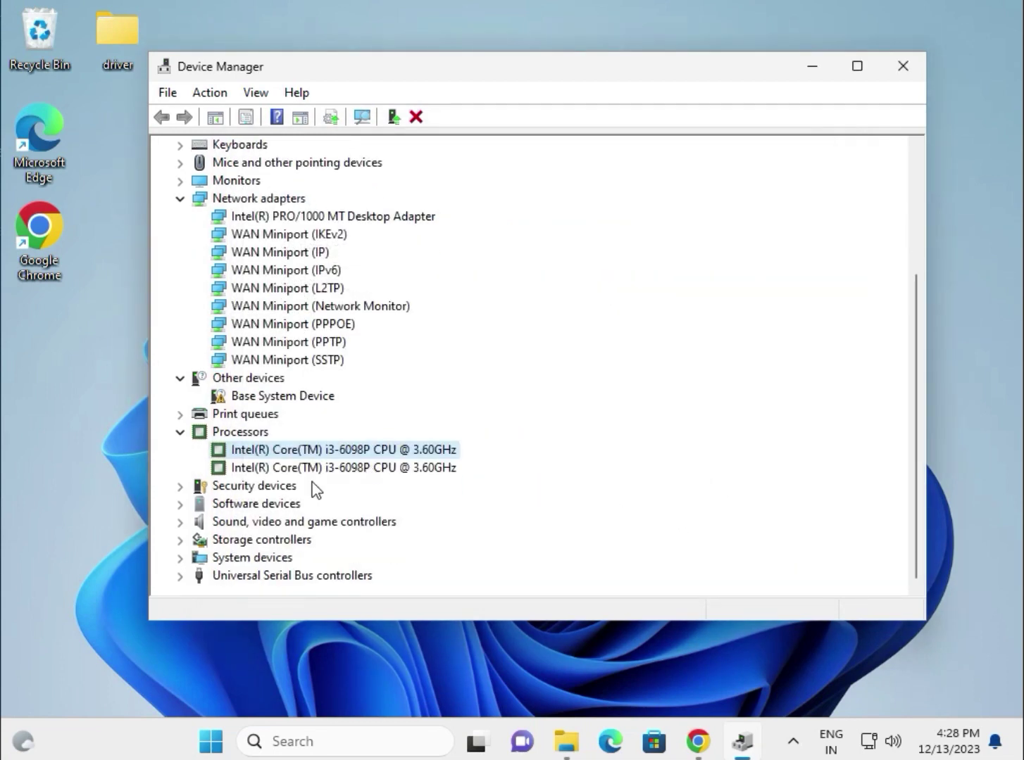
- Expand Sound controllers and USB controllers, then review the audio, display, network and CPU devices
left_click(179, 521)
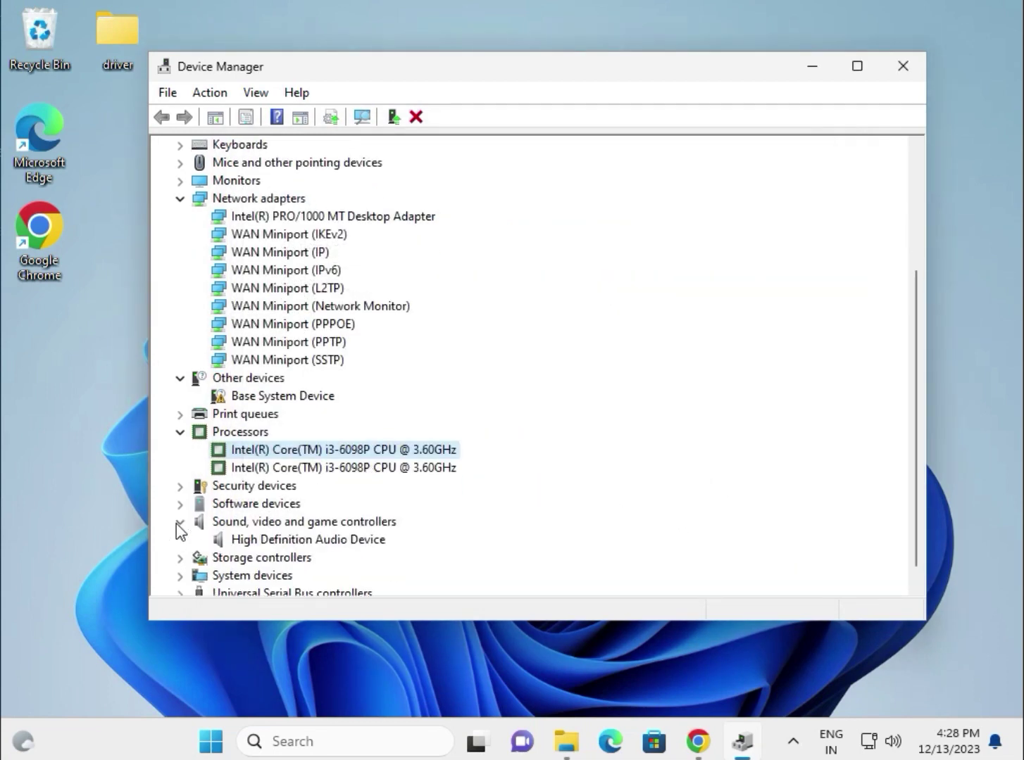
left_click(243, 537)
scroll(255, 537, "down", 1)
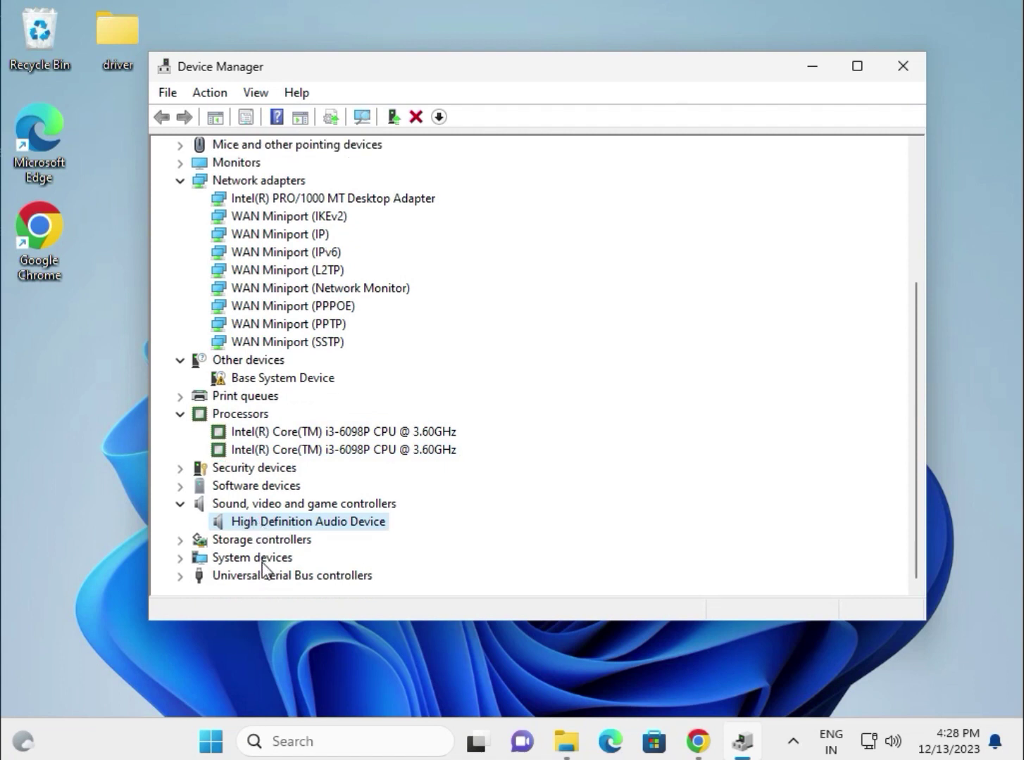
left_click(181, 578)
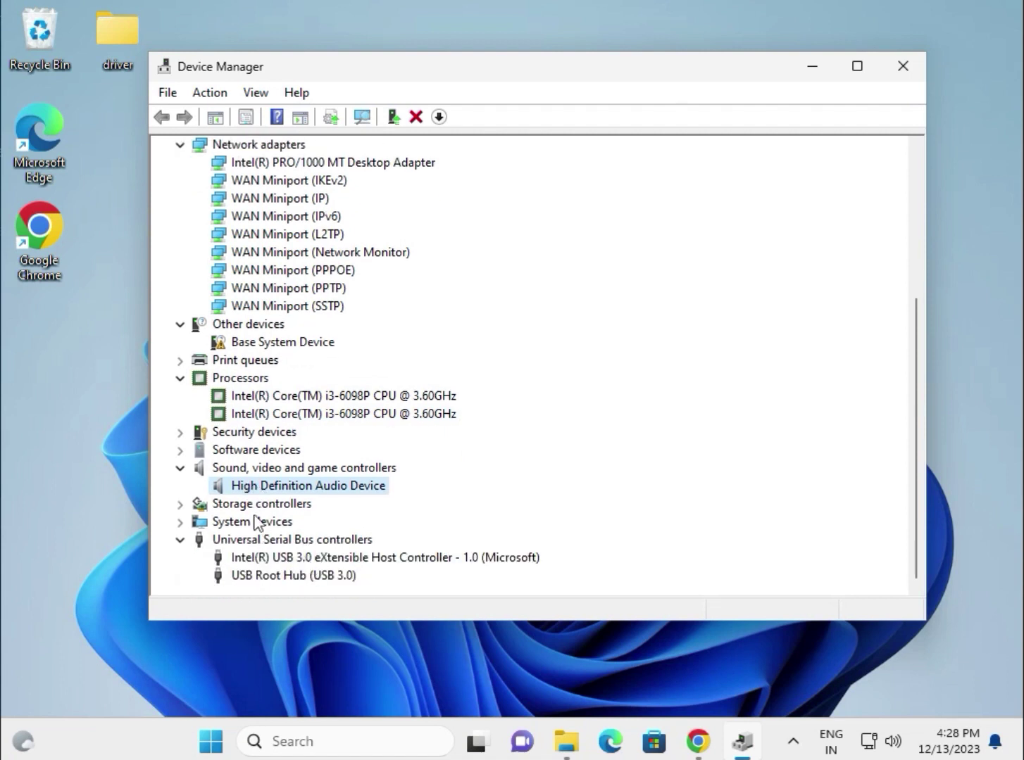
scroll(254, 519, "up", 1)
scroll(254, 519, "up", 3)
scroll(255, 519, "up", 1)
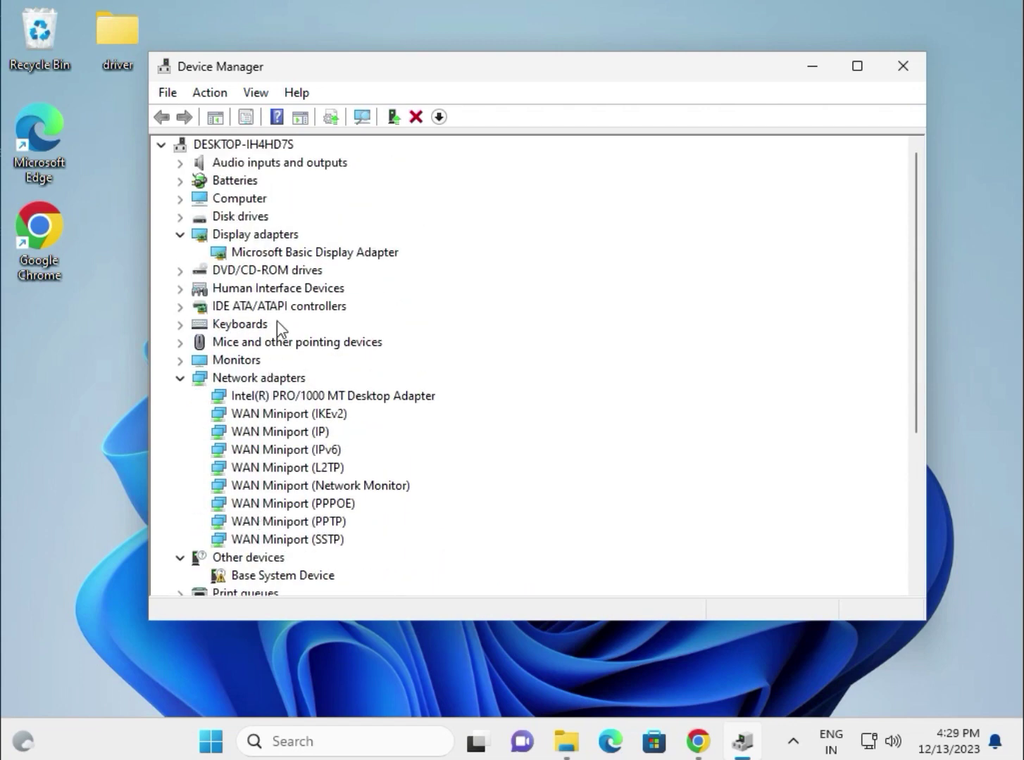
left_click(260, 254)
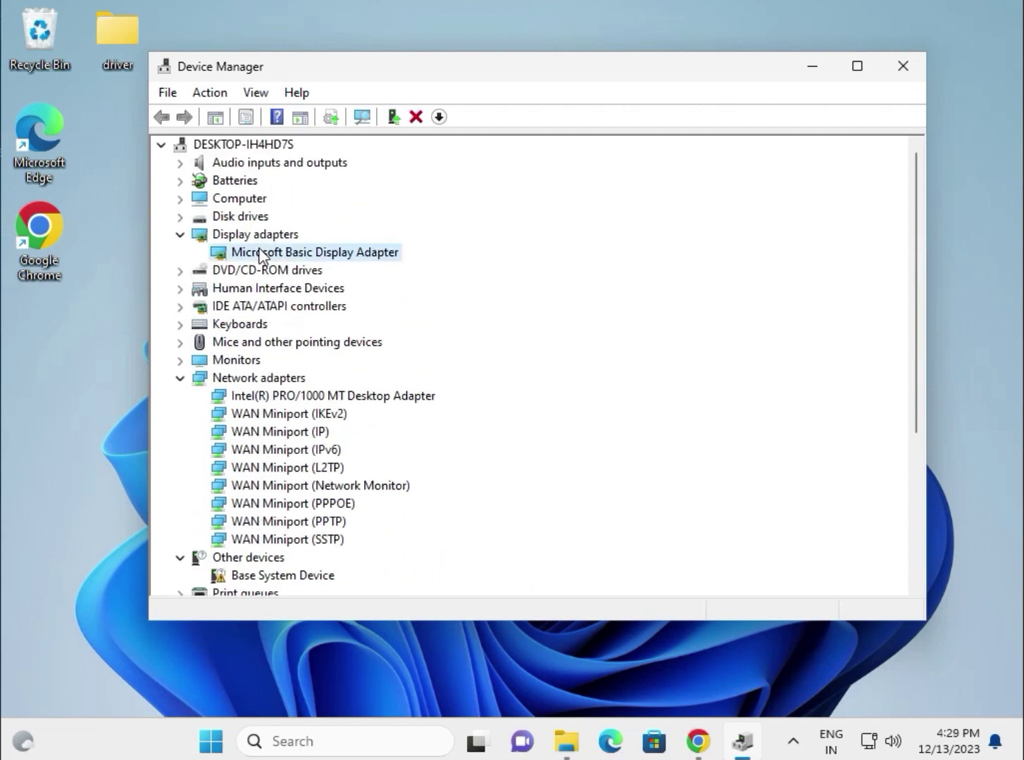
left_click(282, 399)
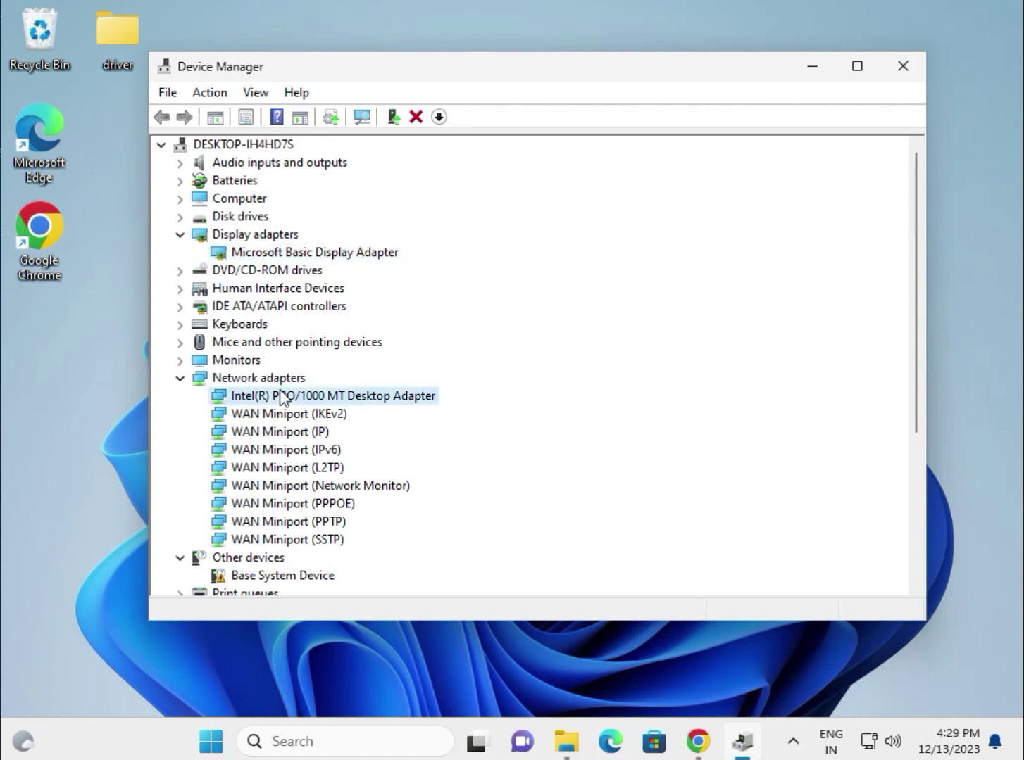
scroll(282, 398, "down", 1)
scroll(320, 396, "down", 1)
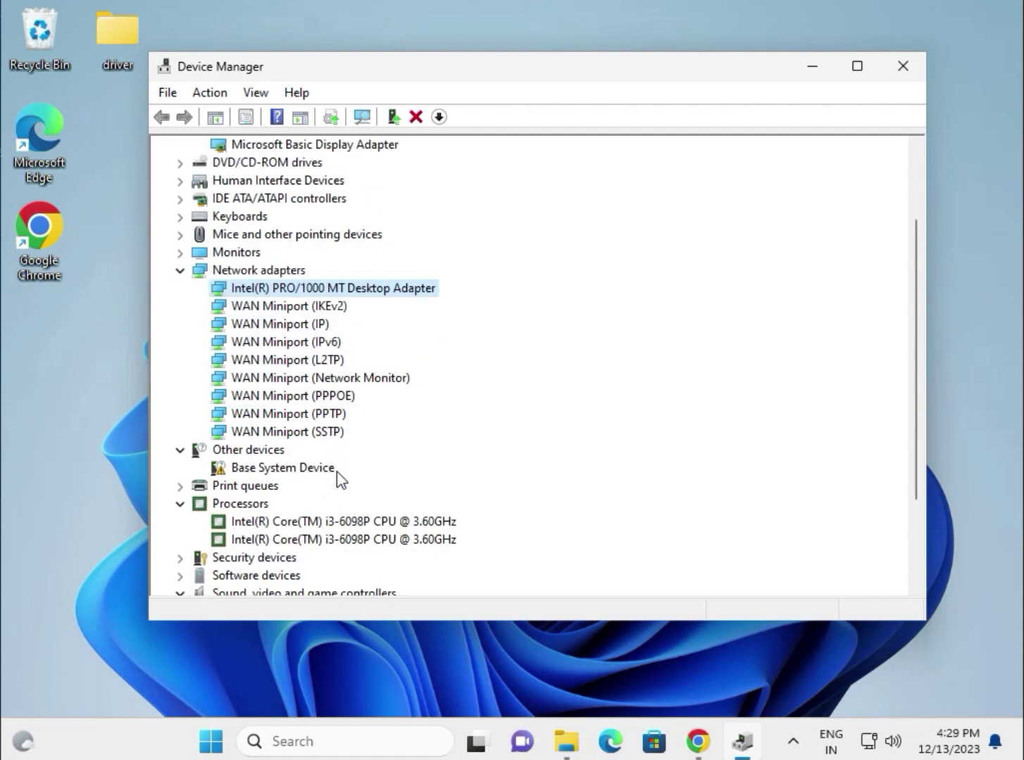
left_click(346, 525)
scroll(332, 564, "down", 1)
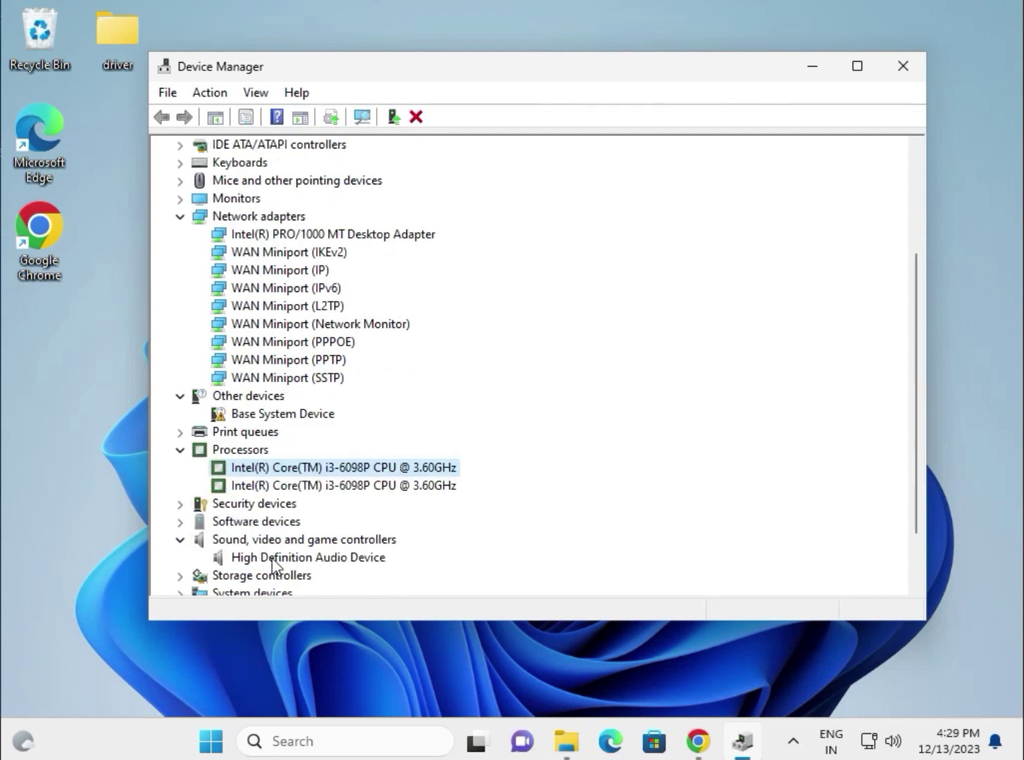